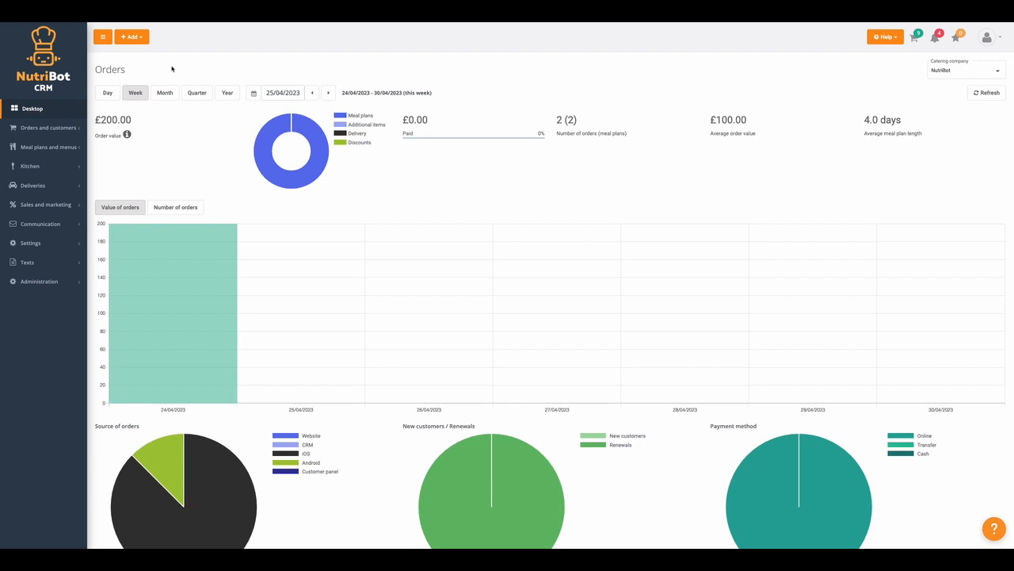
# Browse the Customers and Orders lists, return to the Desktop dashboard and open the Add menu.
pyautogui.click(34, 133)
pyautogui.click(36, 151)
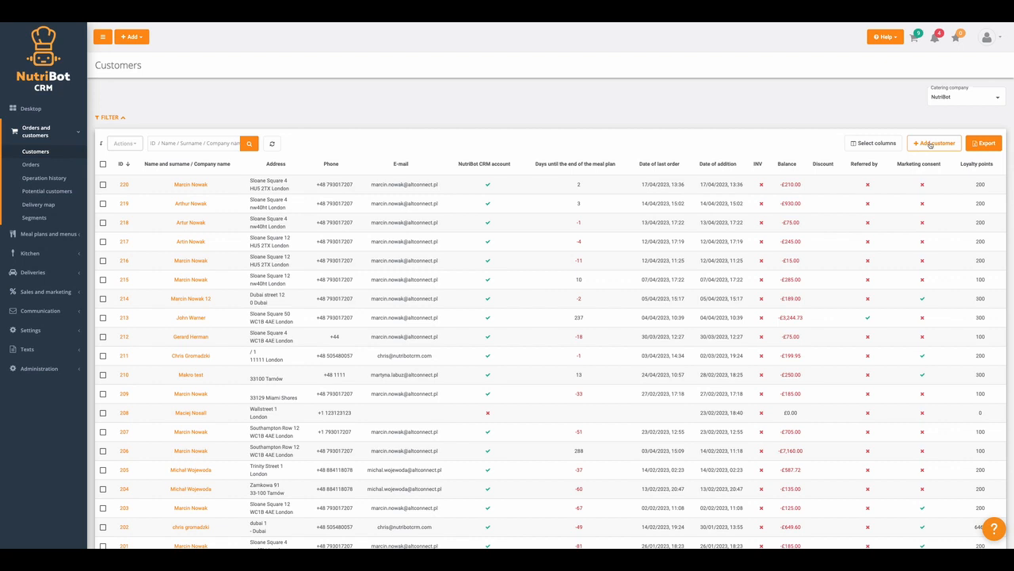
pyautogui.click(30, 165)
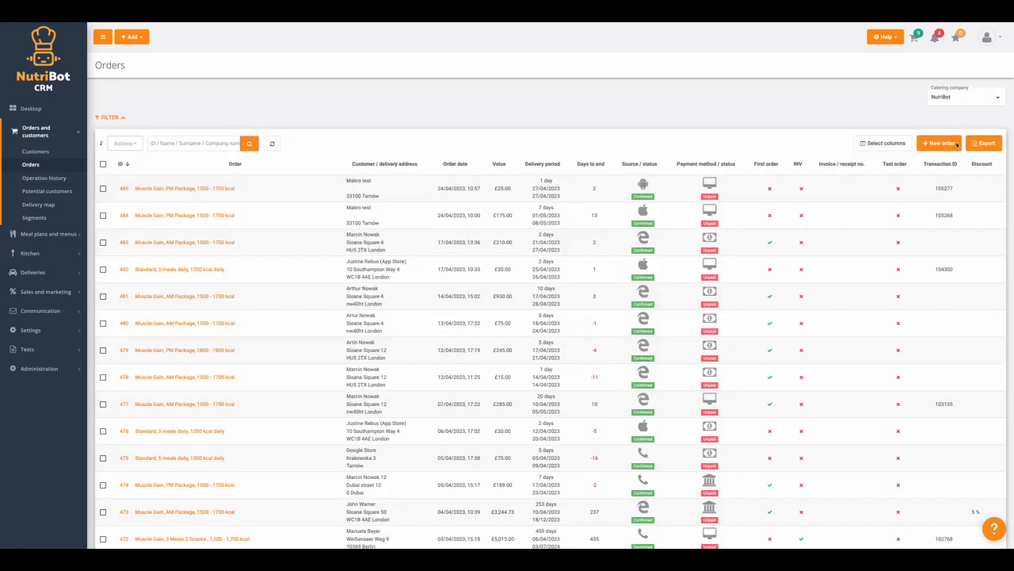
pyautogui.click(30, 108)
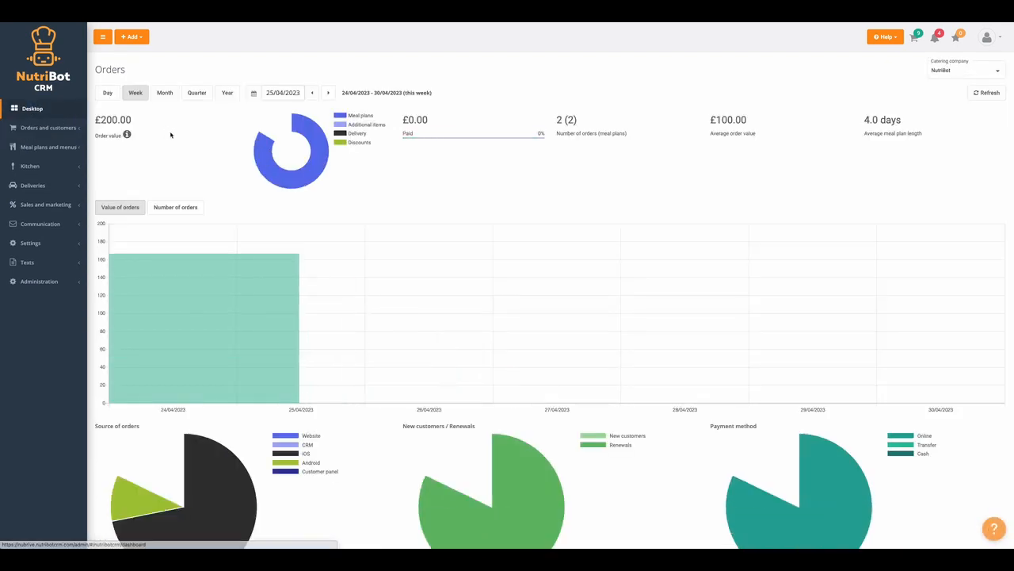
pyautogui.click(133, 37)
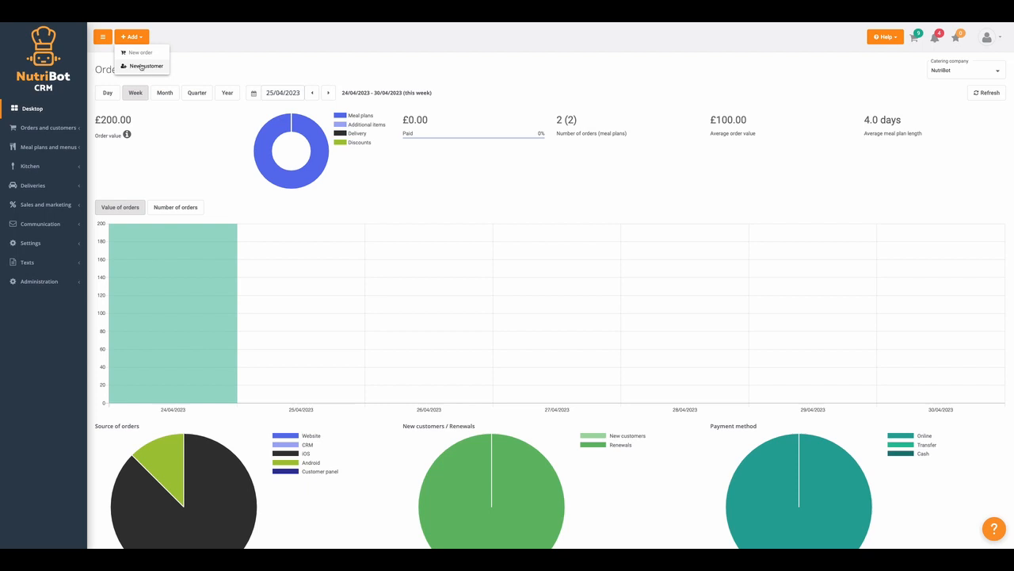
# Start a new customer form, back out of it, then try Add > New order.
pyautogui.click(144, 68)
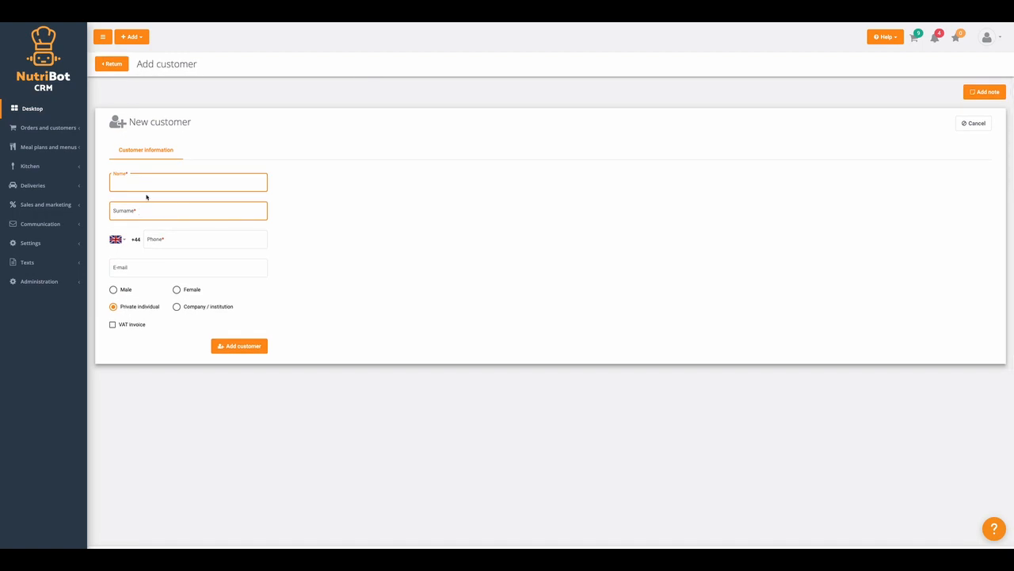
pyautogui.click(113, 64)
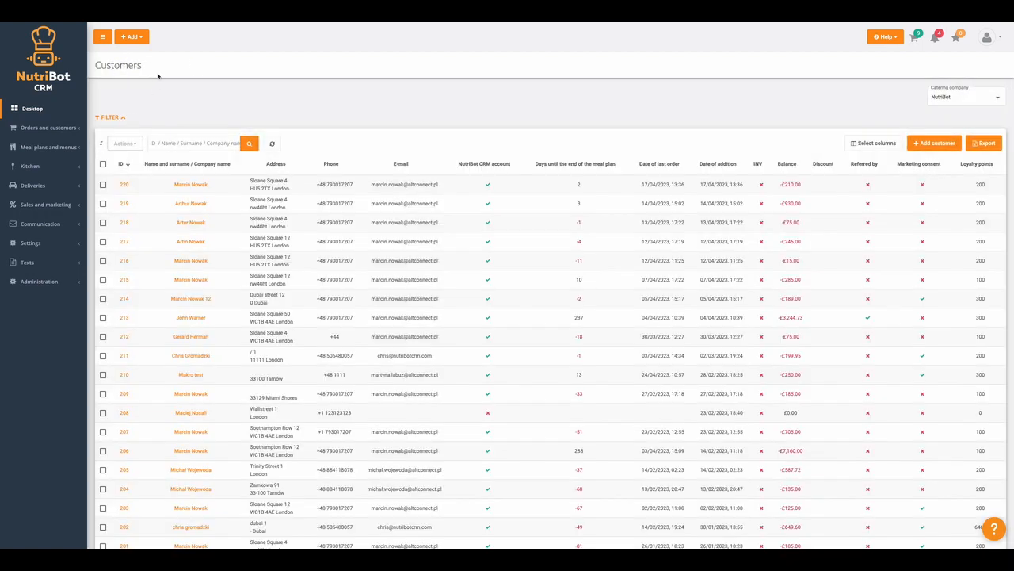
pyautogui.click(133, 37)
pyautogui.click(139, 54)
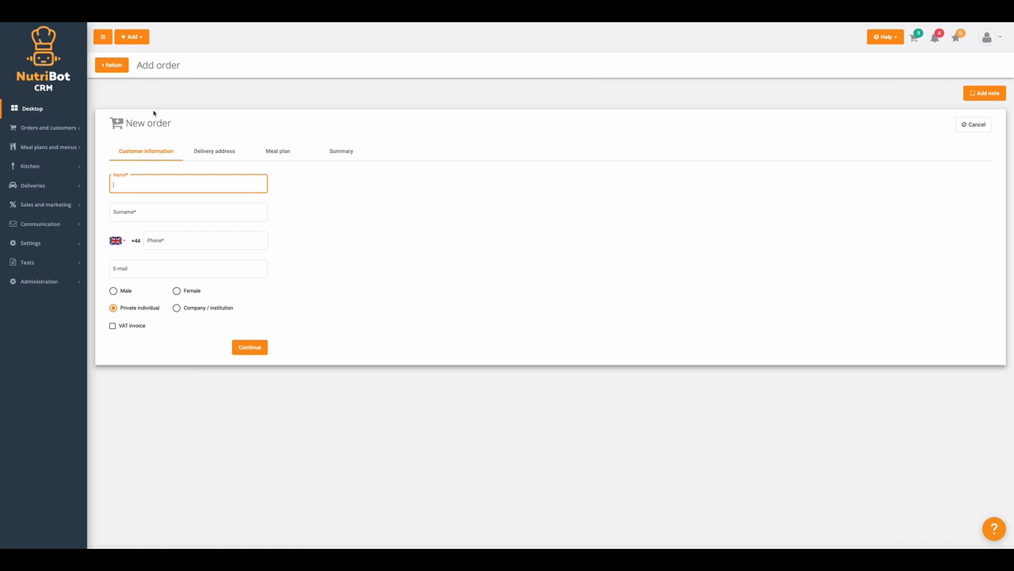
pyautogui.click(135, 36)
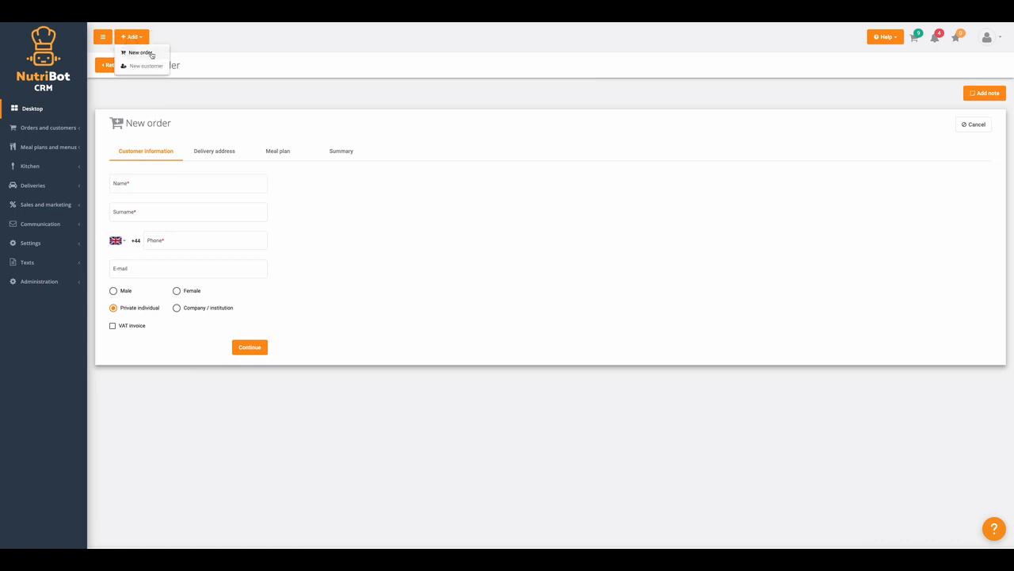
pyautogui.click(259, 94)
# Open the blank Add order form at Customer information and focus the Name field.
pyautogui.click(49, 129)
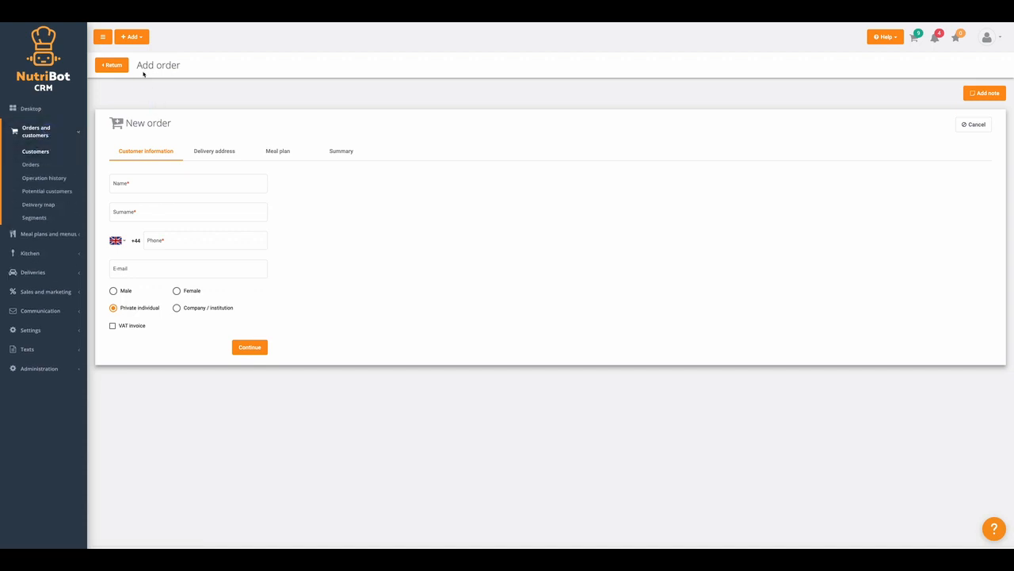
pyautogui.click(133, 37)
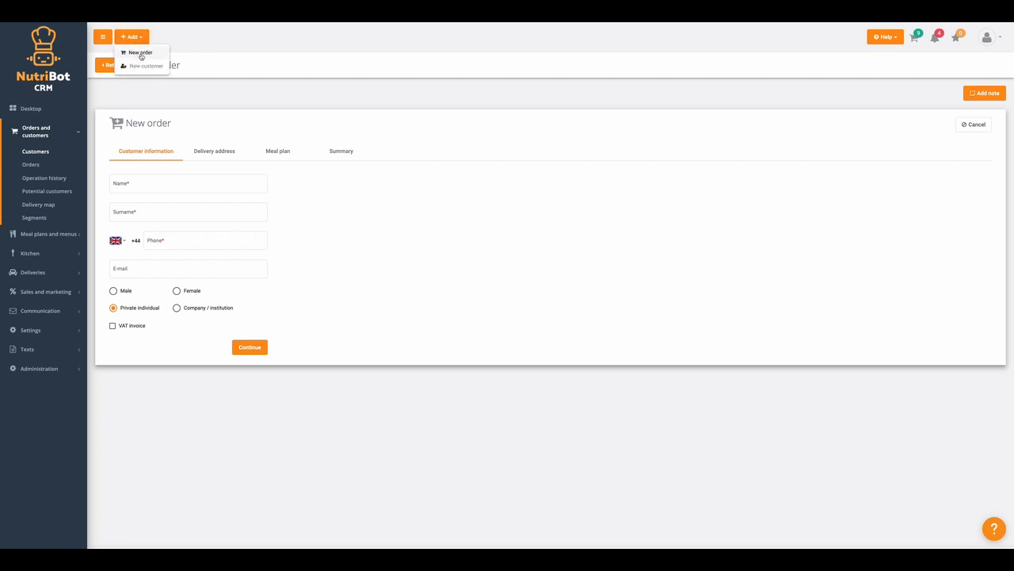
pyautogui.click(226, 111)
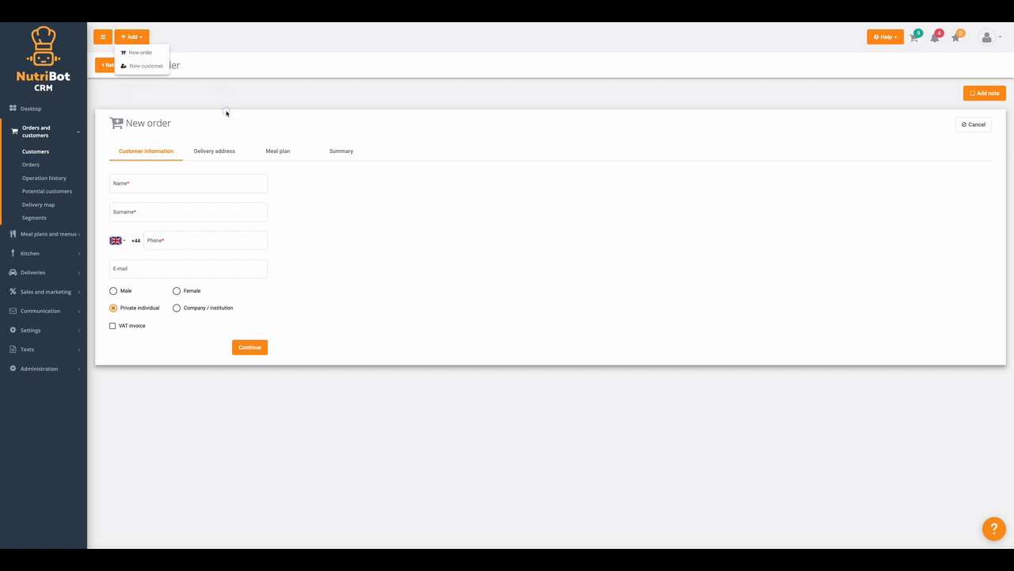
pyautogui.click(154, 187)
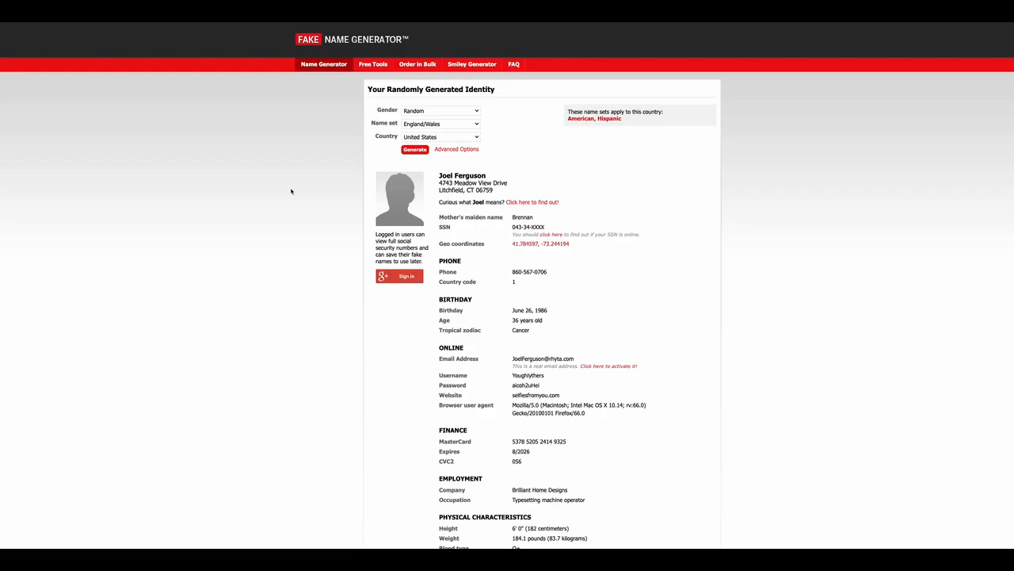
# Copy the generated first name and surname from Fake Name Generator into the Name and Surname fields.
pyautogui.doubleClick(447, 175)
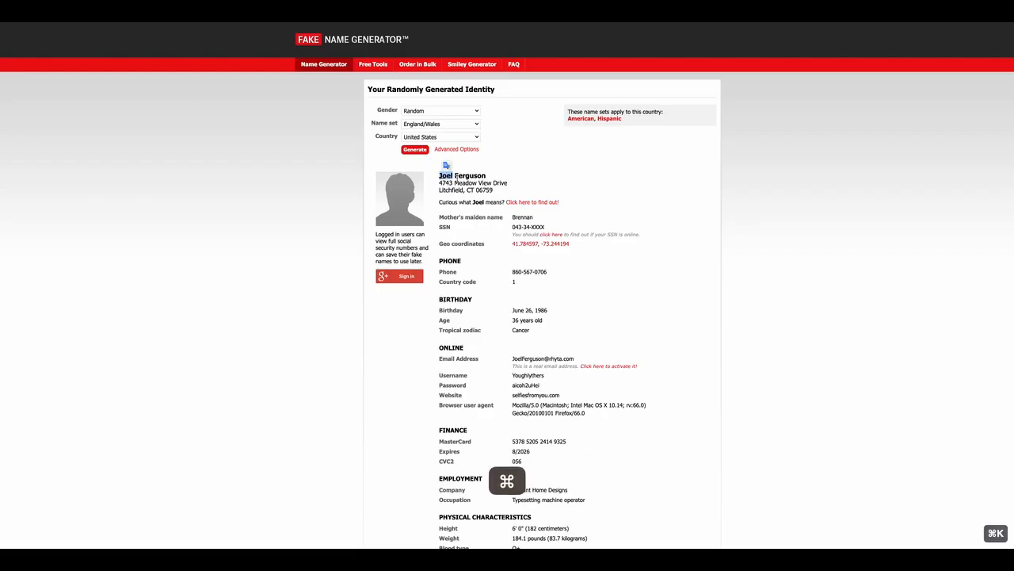
pyautogui.press('super+c')
pyautogui.doubleClick(464, 175)
pyautogui.press('super+c')
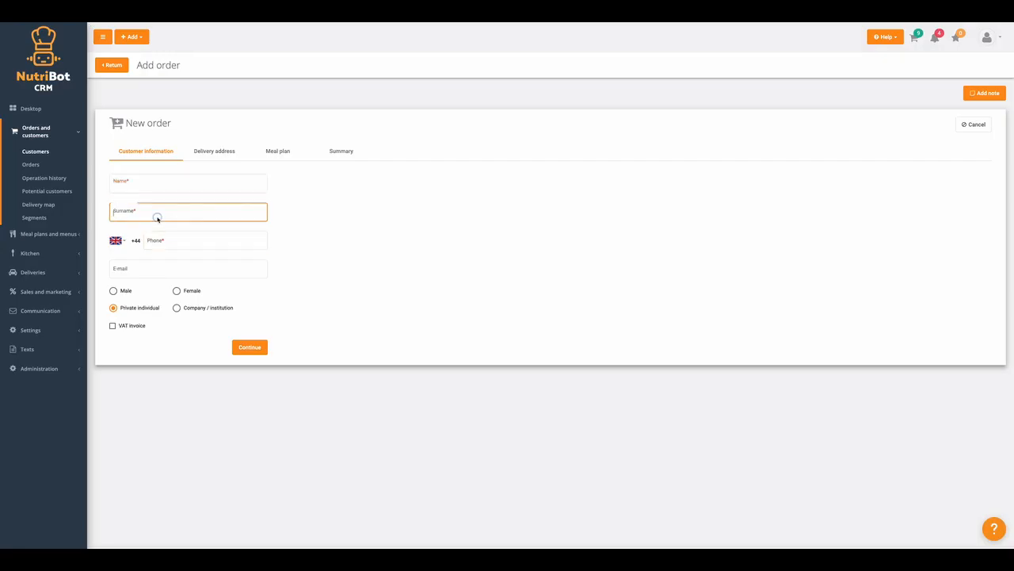
pyautogui.press('super+v')
pyautogui.click(148, 184)
pyautogui.rightClick(148, 184)
pyautogui.press('Escape')
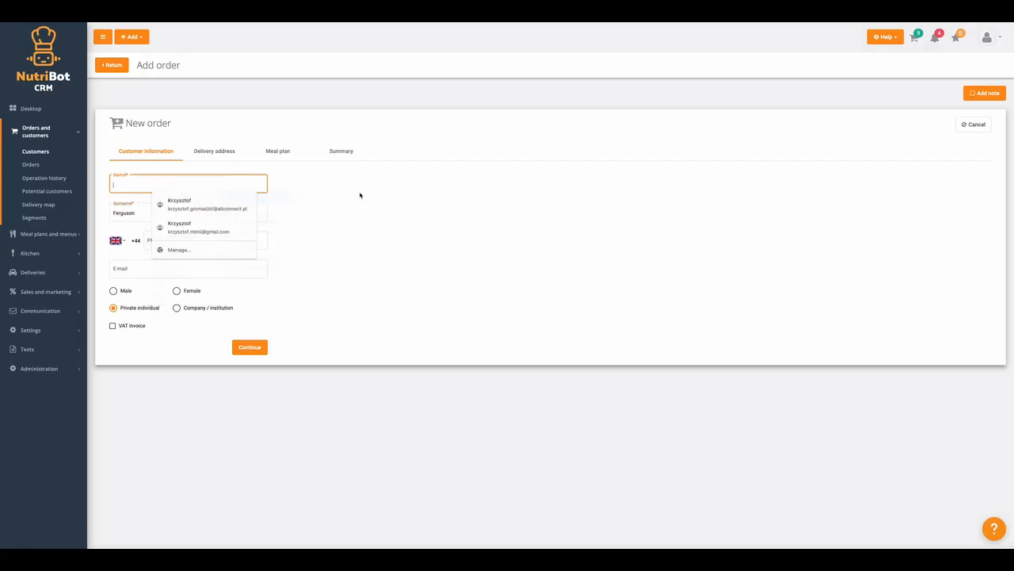
pyautogui.write('Joel')
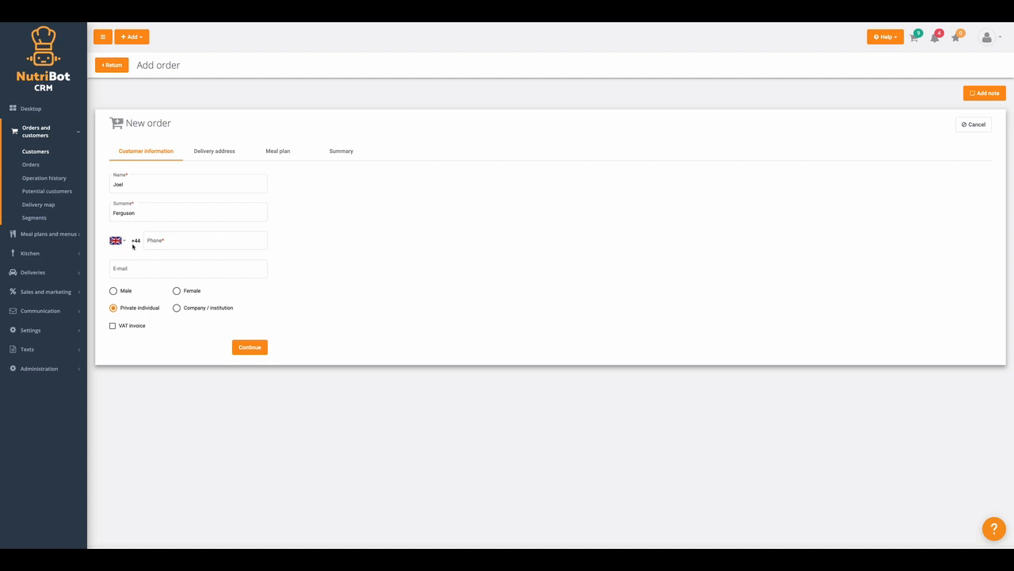
pyautogui.click(117, 240)
pyautogui.scroll(-5, 138, 309)
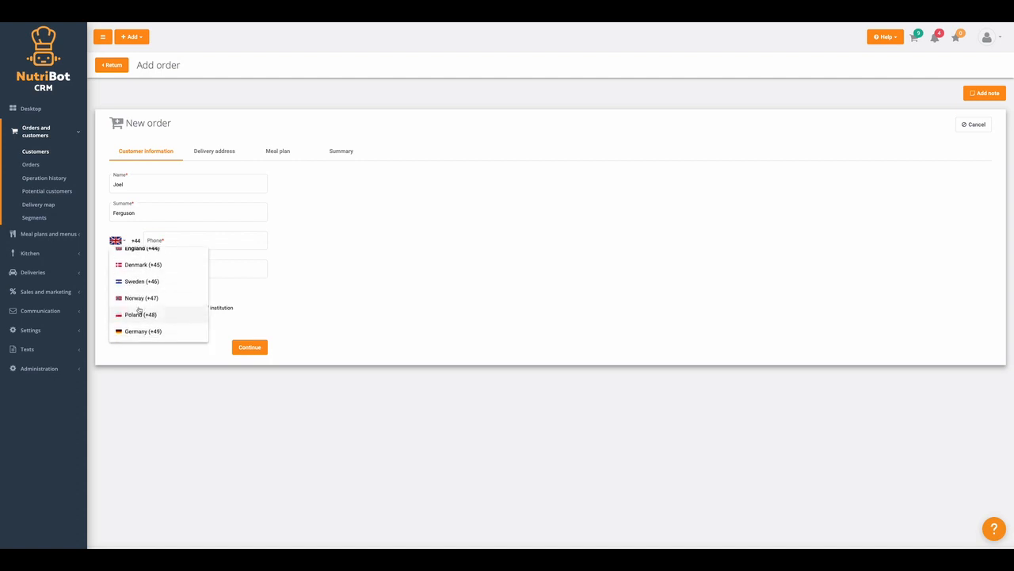
# Enter the customer's phone number with the Poland (+48) code and review customers already using it.
pyautogui.click(139, 312)
pyautogui.click(179, 241)
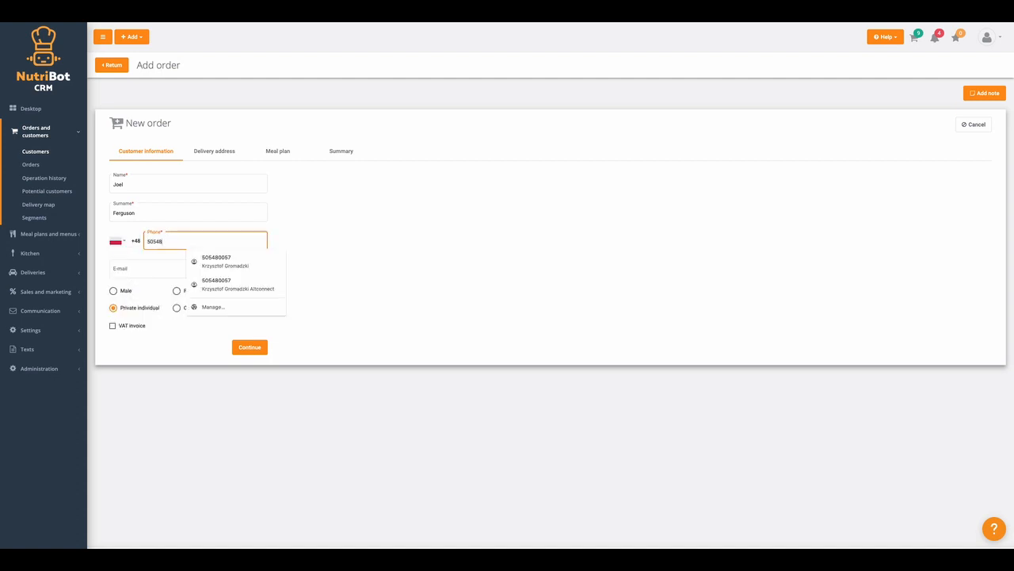
pyautogui.press('Tab')
pyautogui.click(337, 249)
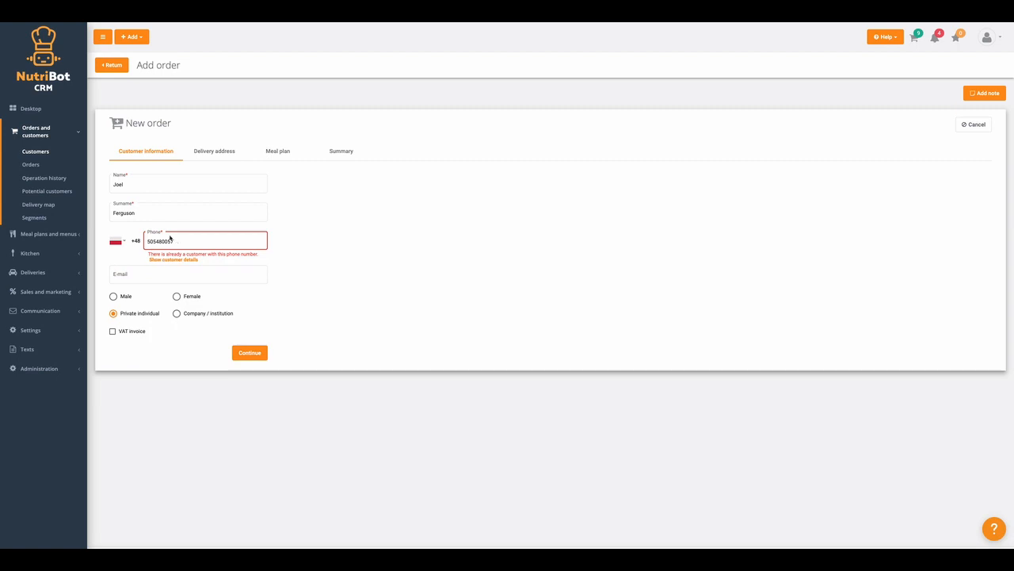
pyautogui.click(167, 260)
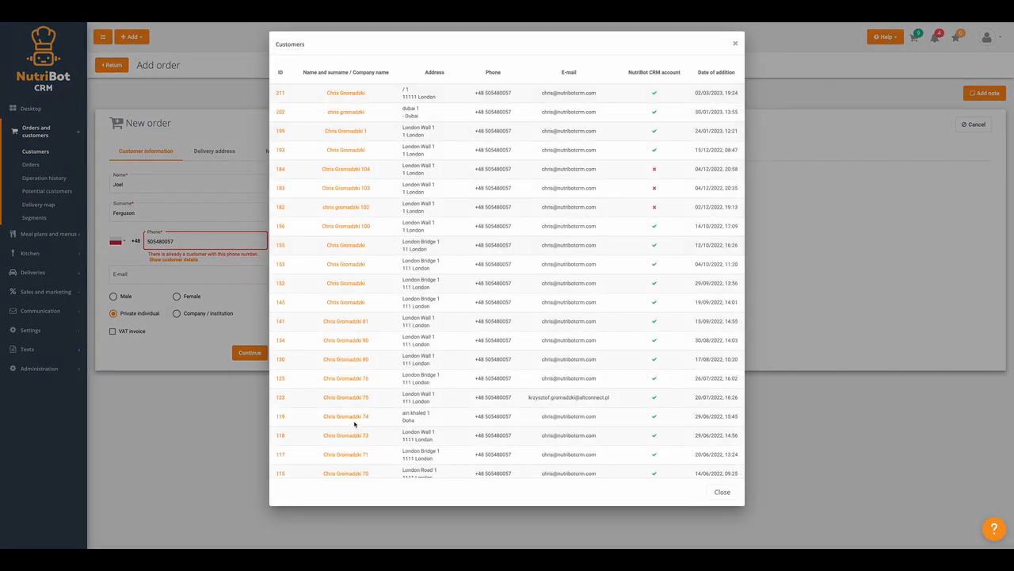
pyautogui.scroll(-5, 354, 424)
pyautogui.scroll(5, 353, 420)
pyautogui.click(721, 491)
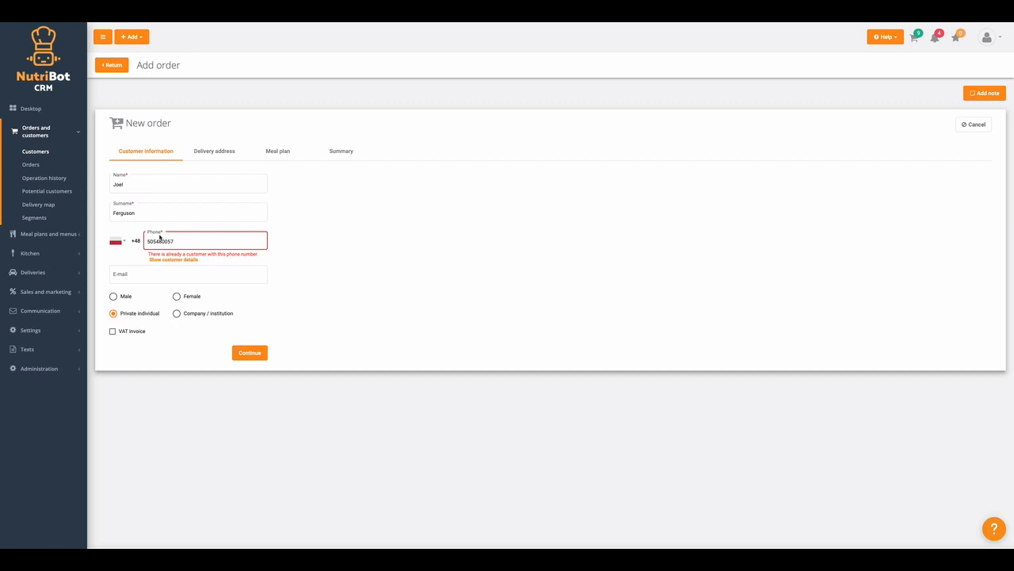
# Pick the suggested customer e-mail address and review the existing customers using it.
pyautogui.click(129, 274)
pyautogui.write('chris')
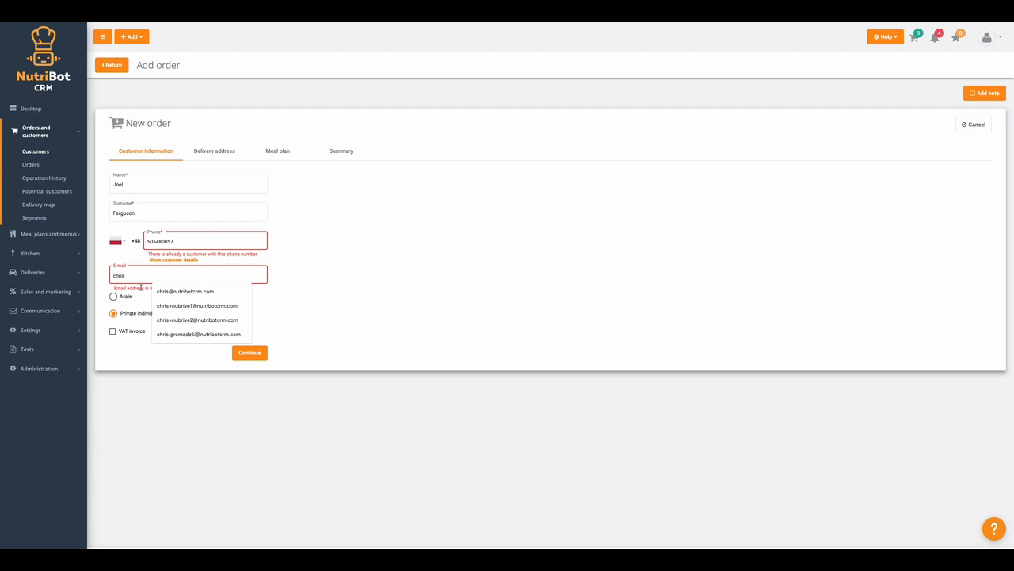
pyautogui.click(184, 291)
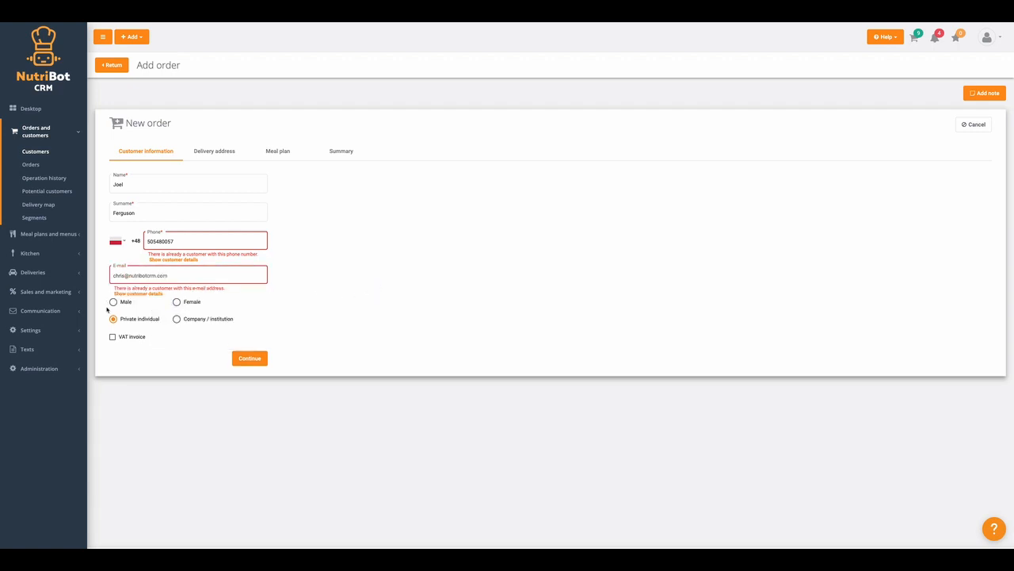
pyautogui.click(141, 293)
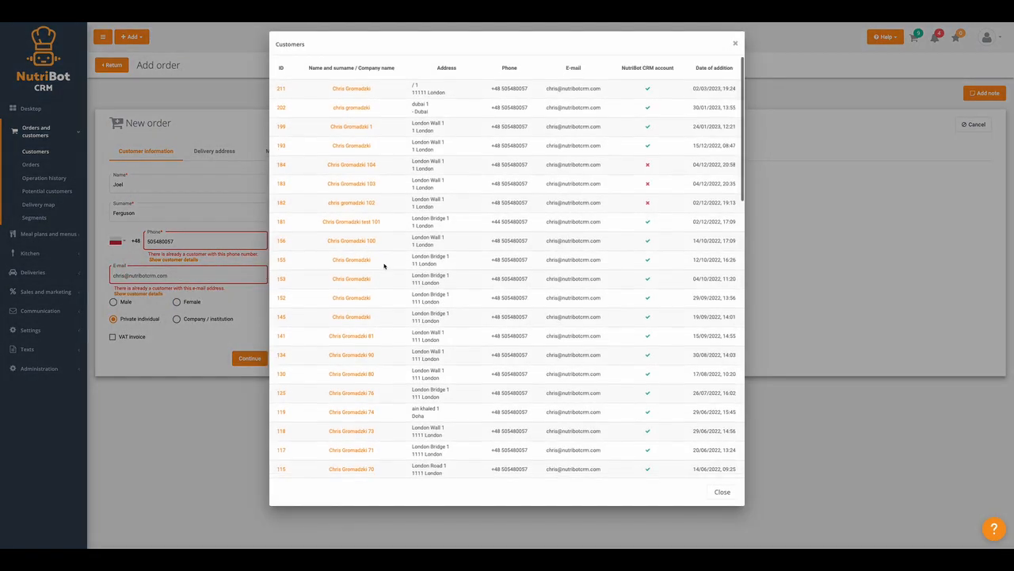
pyautogui.scroll(-5, 385, 265)
pyautogui.scroll(5, 385, 265)
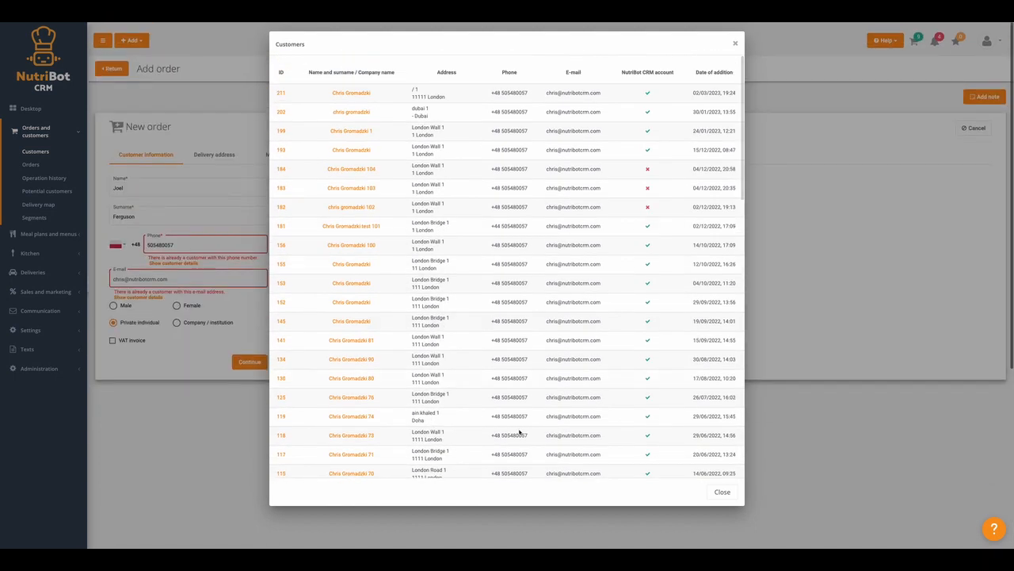
pyautogui.click(721, 491)
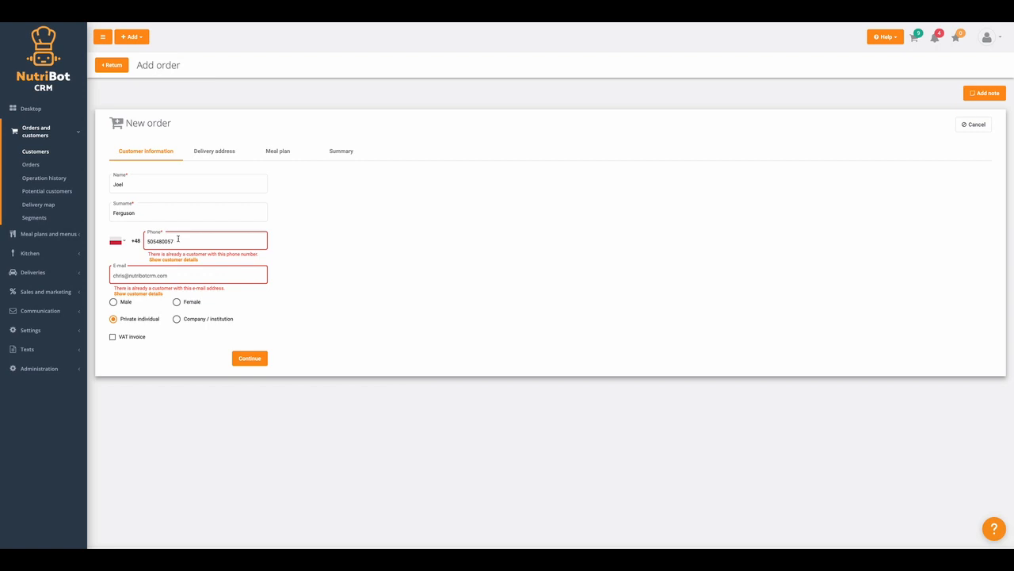
# Fill in the delivery city London, the street and building number, and confirm the address.
pyautogui.click(255, 360)
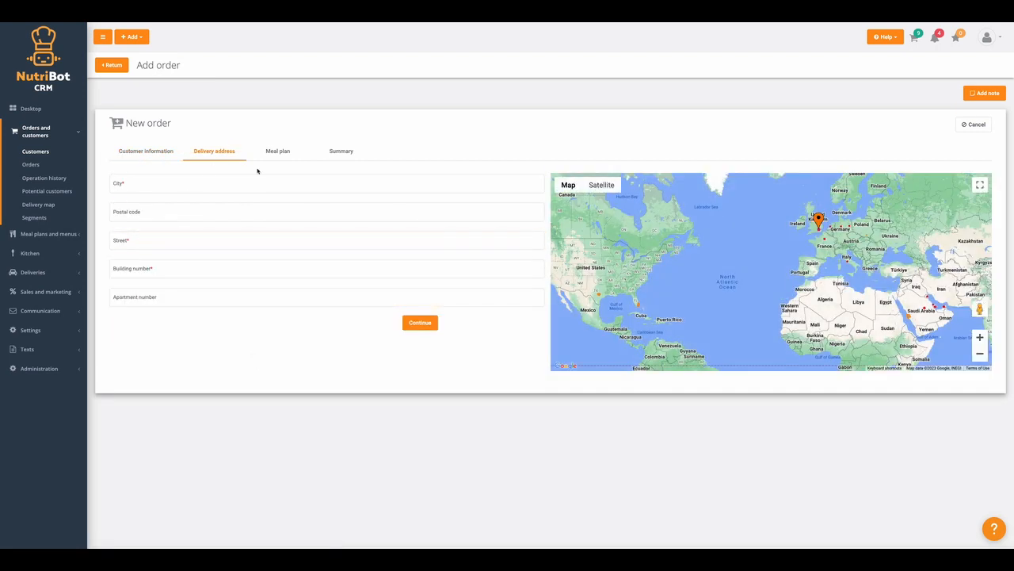
pyautogui.click(119, 183)
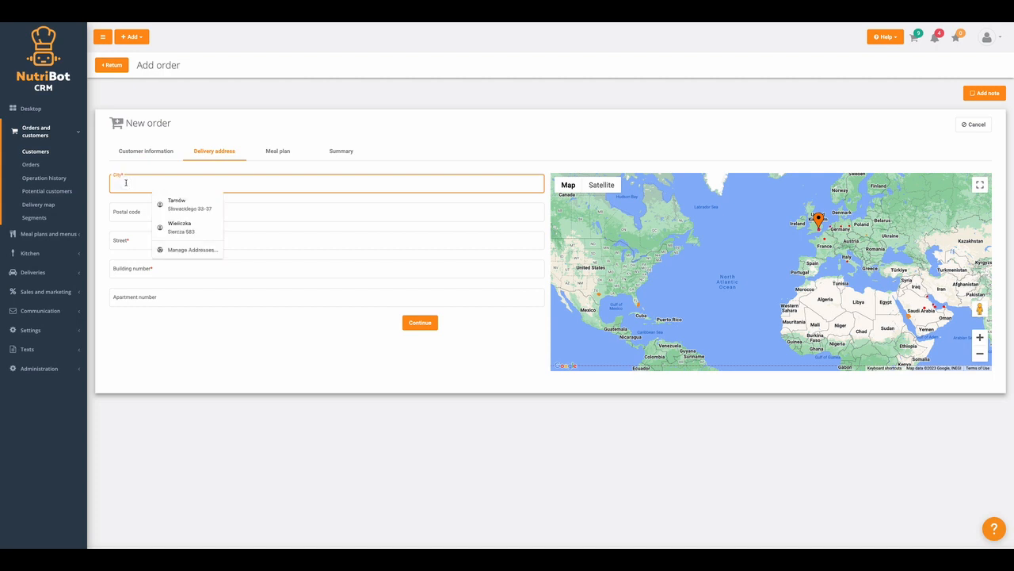
pyautogui.write('london')
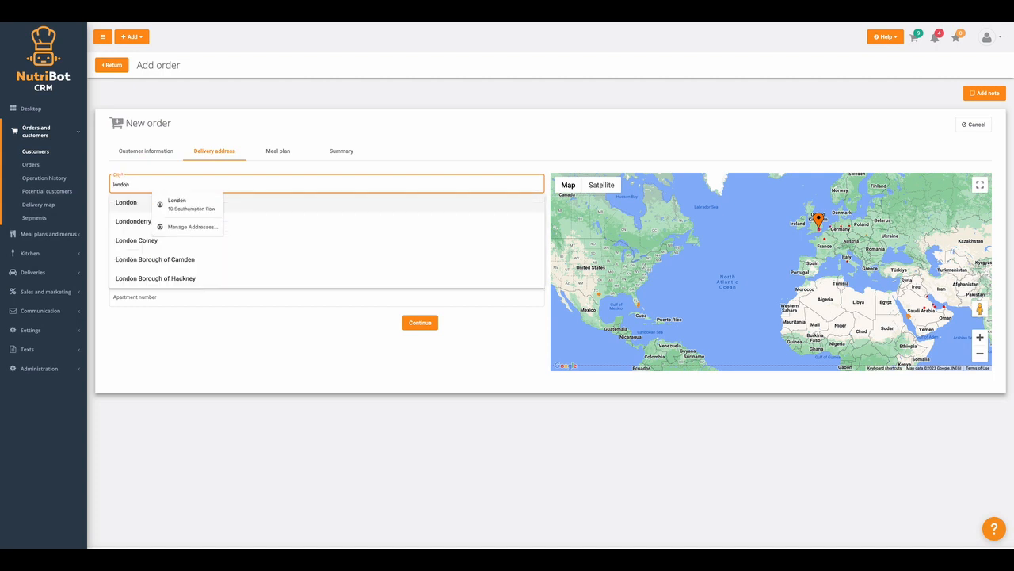
pyautogui.press('Return')
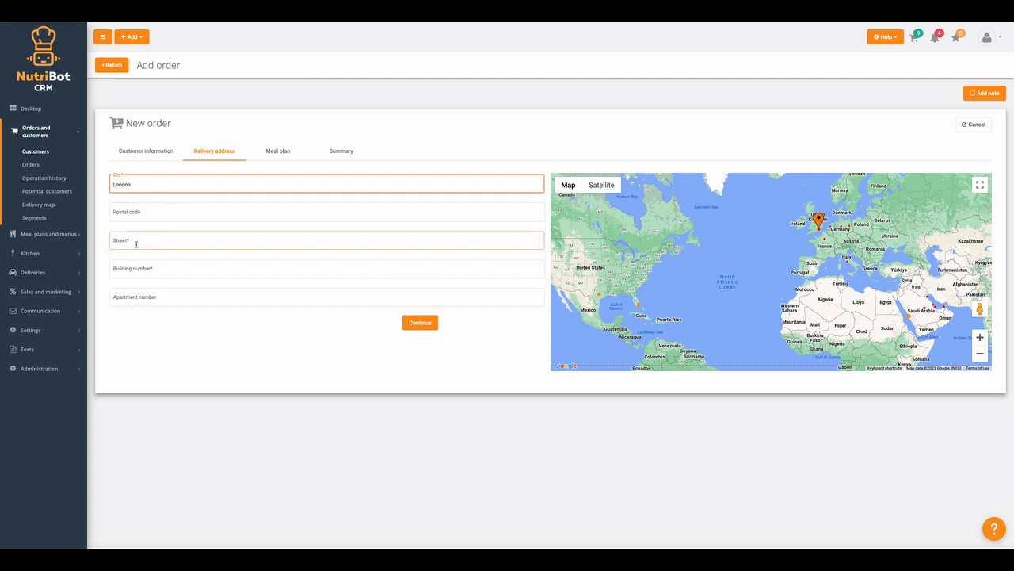
pyautogui.click(135, 240)
pyautogui.write('street')
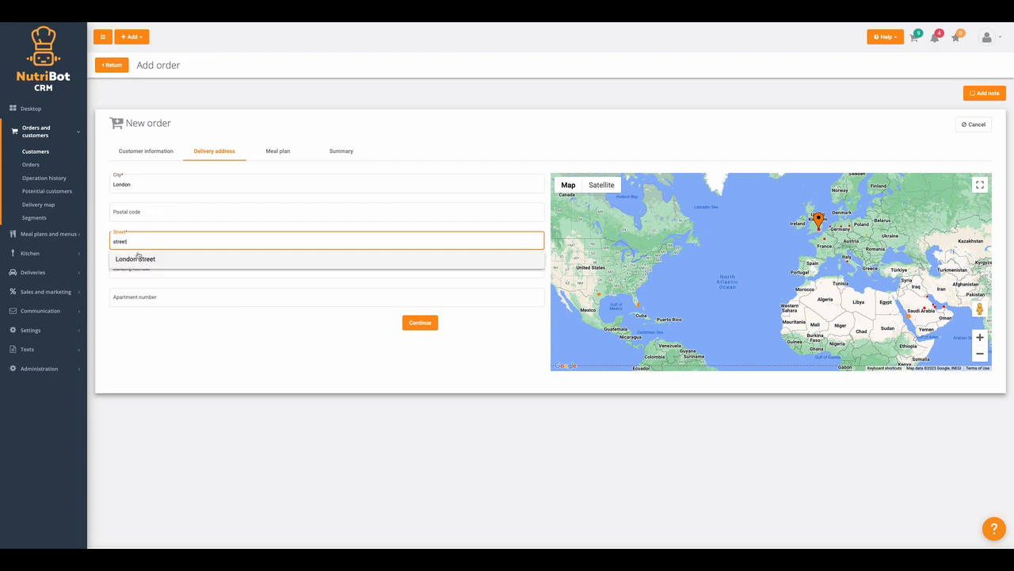
pyautogui.click(138, 256)
pyautogui.write('1')
pyautogui.click(412, 328)
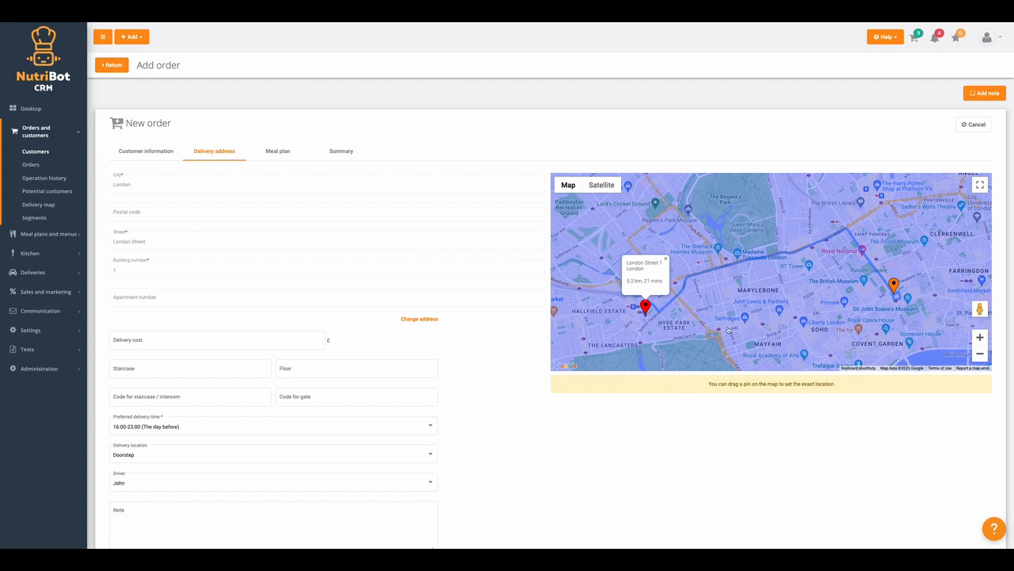
# Zoom into the map and drag the pin to the exact delivery spot.
pyautogui.moveTo(729, 331); pyautogui.dragTo(717, 298)
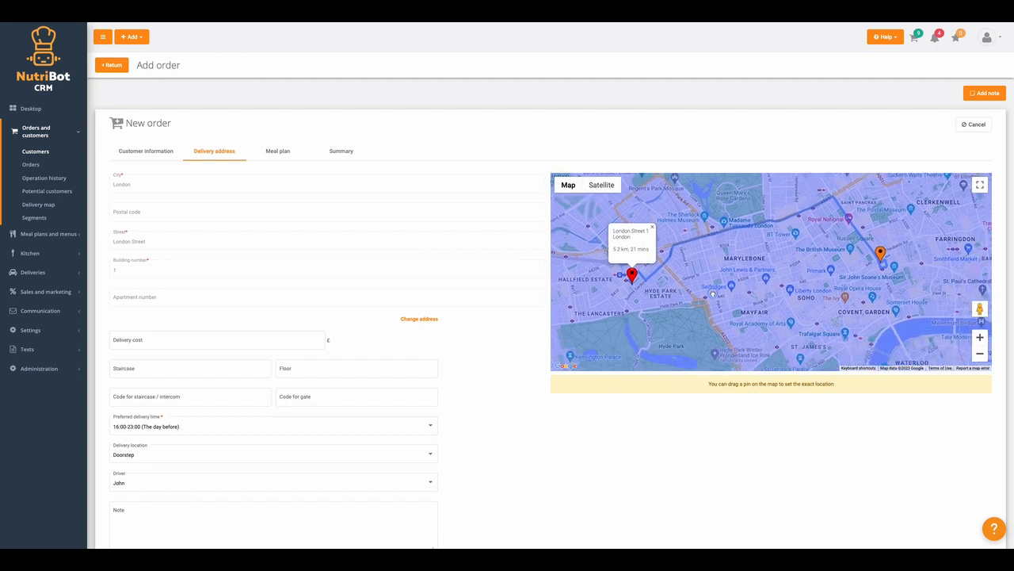
pyautogui.click(980, 337)
pyautogui.moveTo(600, 277); pyautogui.dragTo(748, 273)
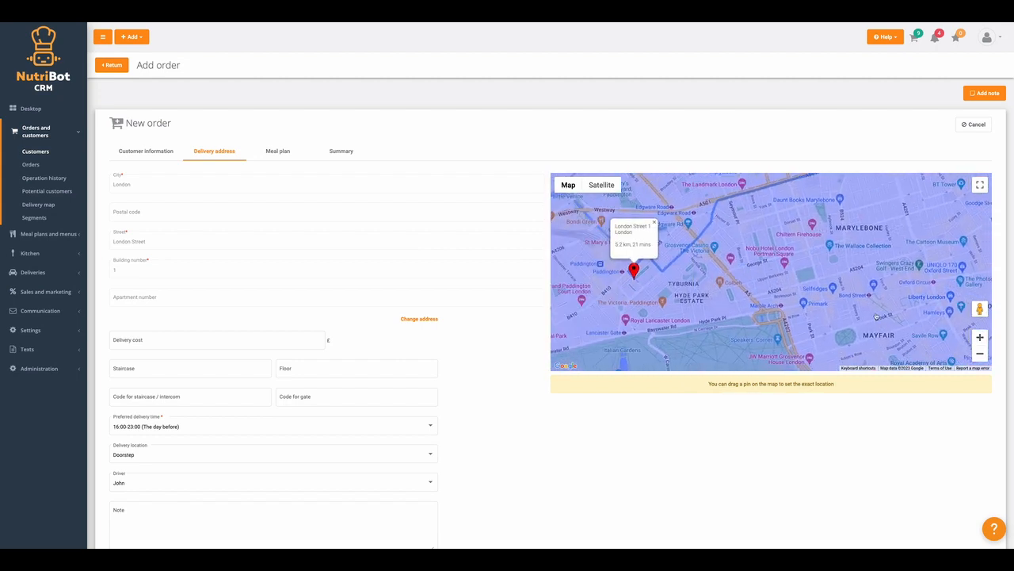
pyautogui.click(980, 337)
pyautogui.moveTo(655, 278); pyautogui.dragTo(936, 268)
pyautogui.click(980, 336)
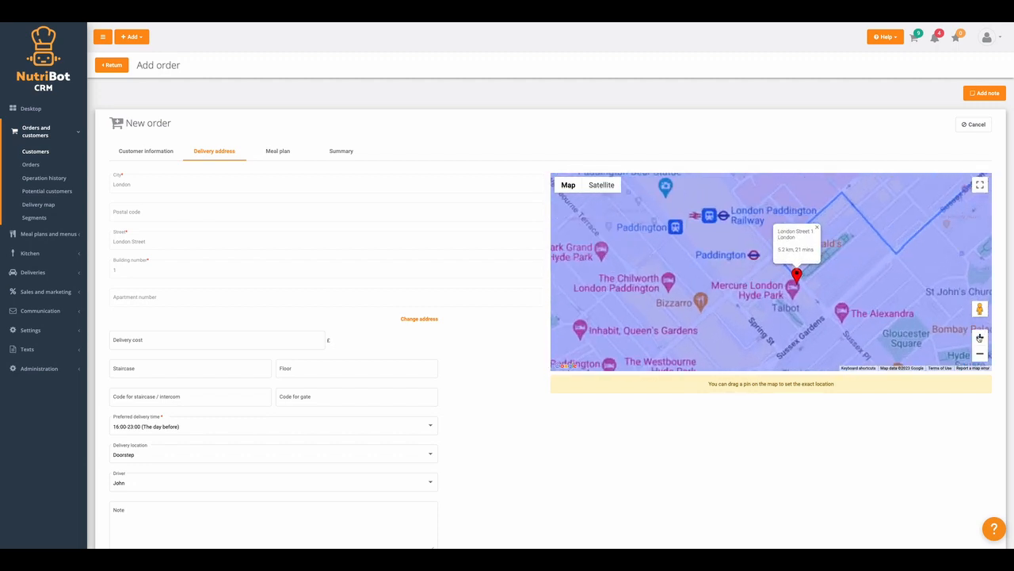
pyautogui.click(979, 336)
pyautogui.moveTo(897, 325); pyautogui.dragTo(759, 278)
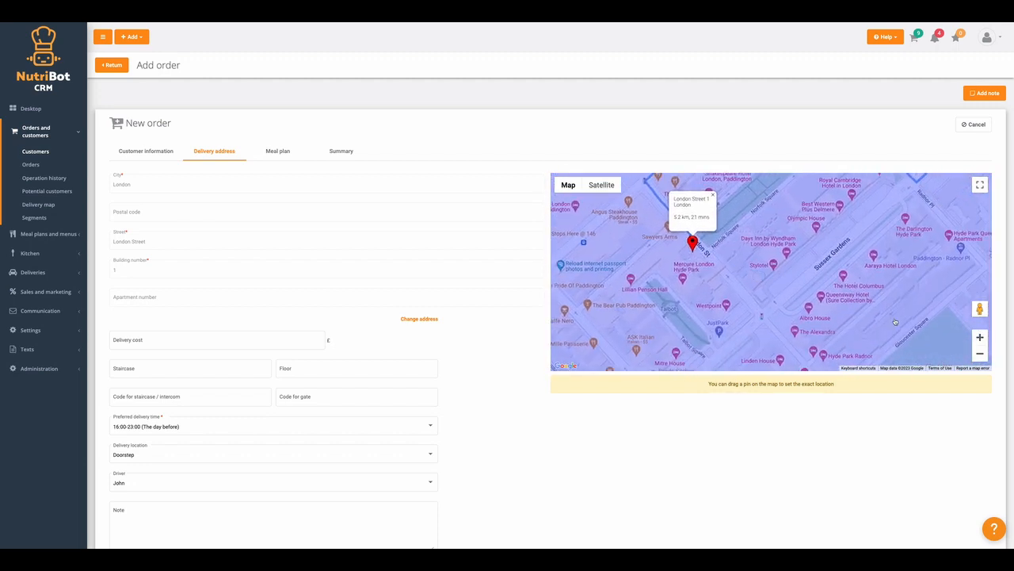
pyautogui.click(981, 337)
pyautogui.moveTo(662, 274); pyautogui.dragTo(698, 286)
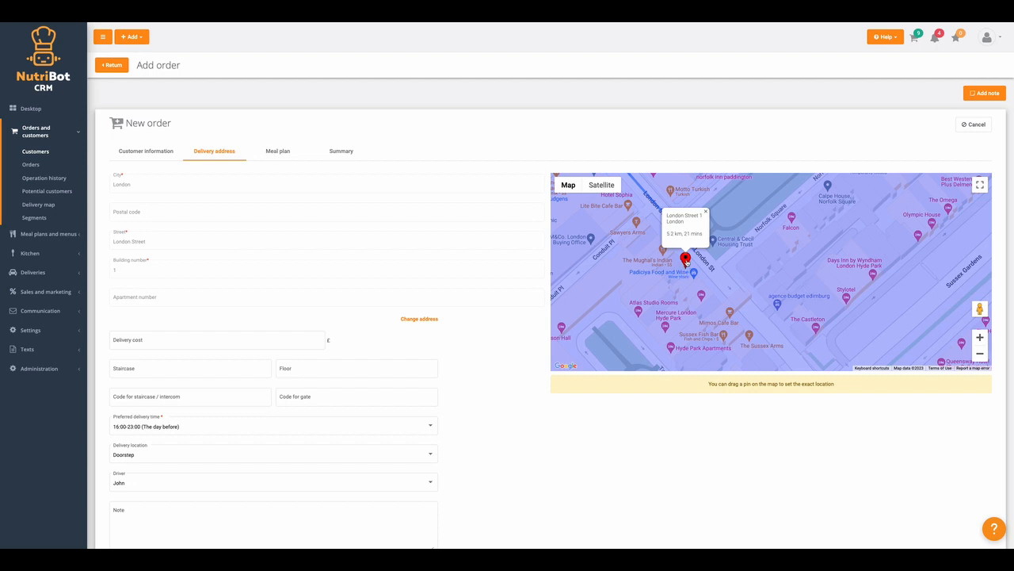
pyautogui.moveTo(686, 264)
pyautogui.mouseDown()
pyautogui.moveTo(669, 274)
pyautogui.moveTo(674, 286)
pyautogui.mouseUp()
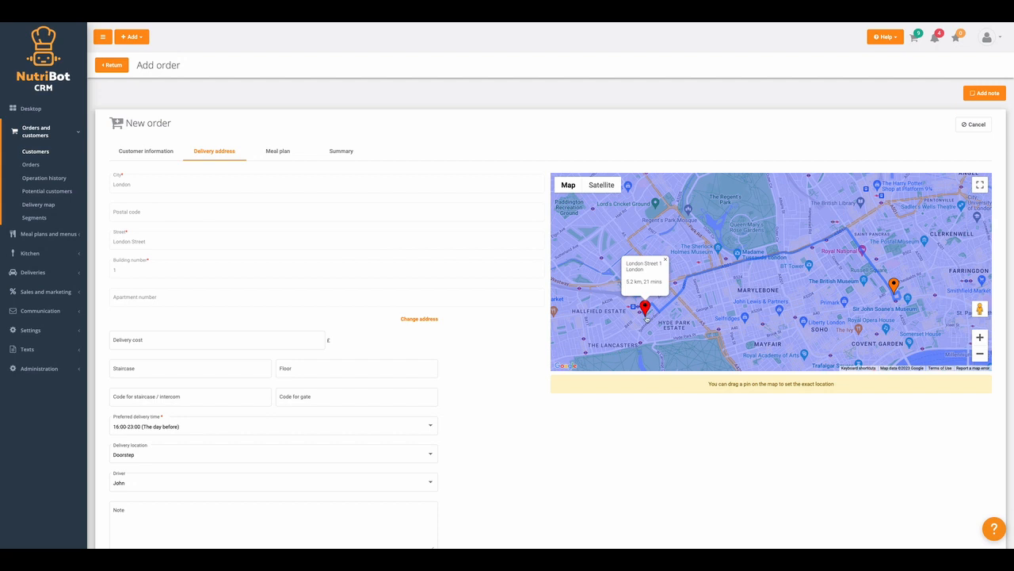
# Set staircase 2, floor 1 and the same-day 00:00-07:00 preferred delivery slot.
pyautogui.scroll(-2, 489, 325)
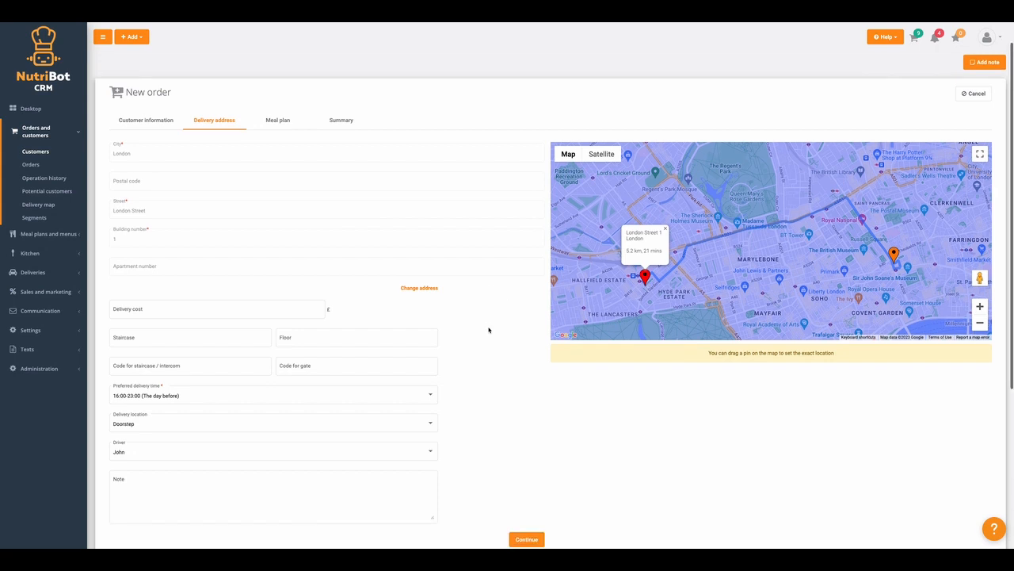
pyautogui.scroll(-1, 489, 330)
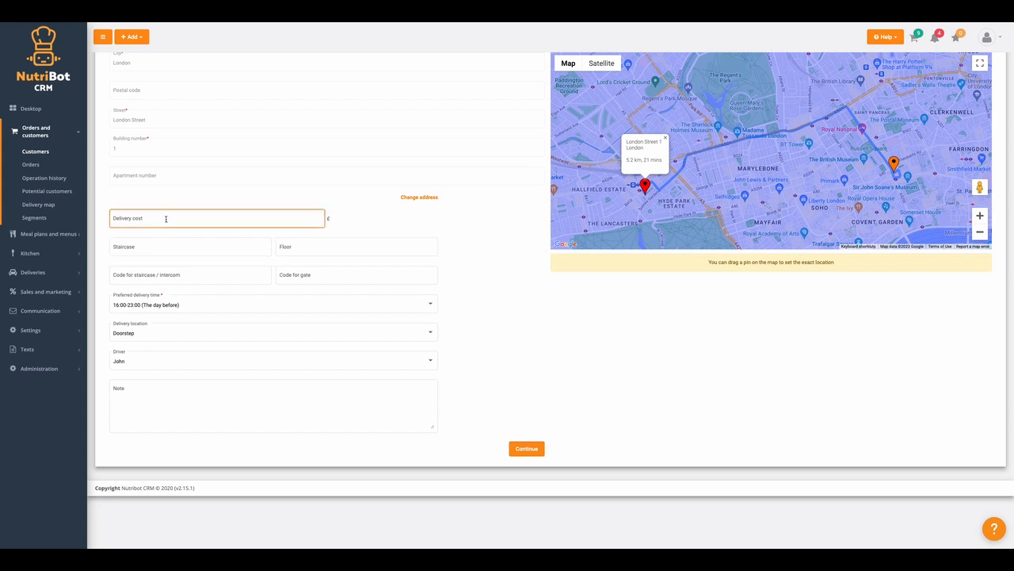
pyautogui.click(146, 246)
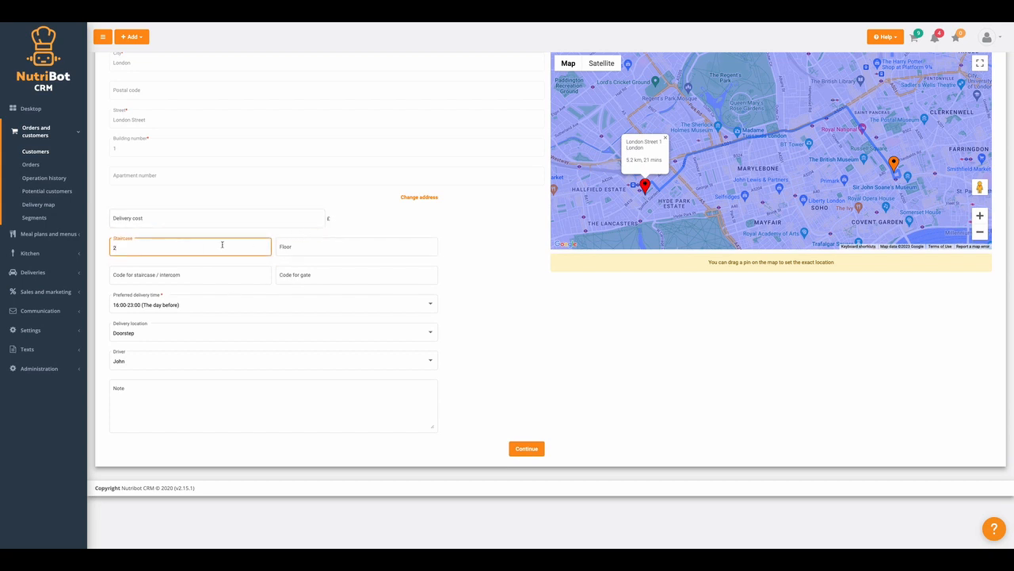
pyautogui.click(303, 245)
pyautogui.write('1')
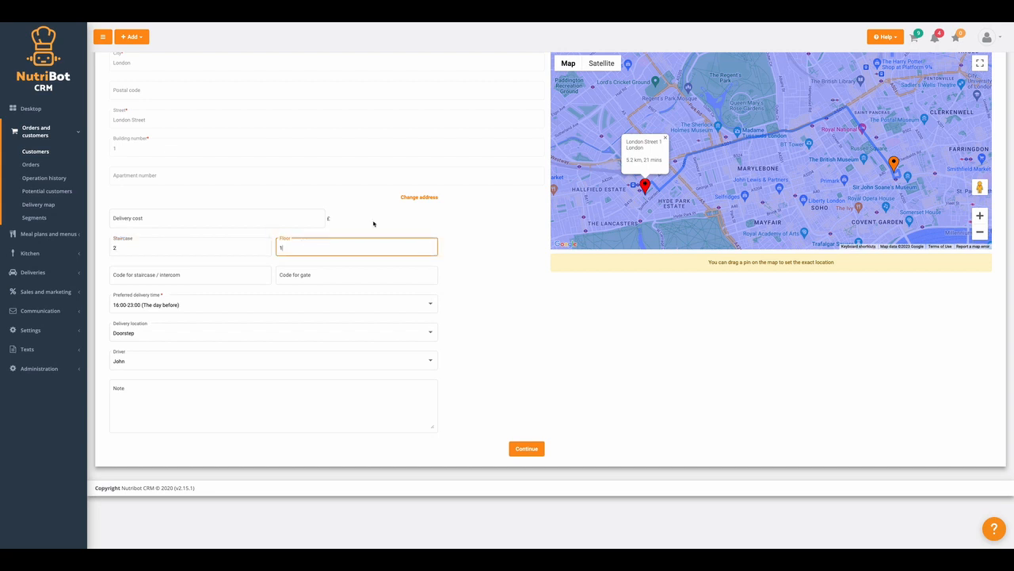
pyautogui.click(130, 274)
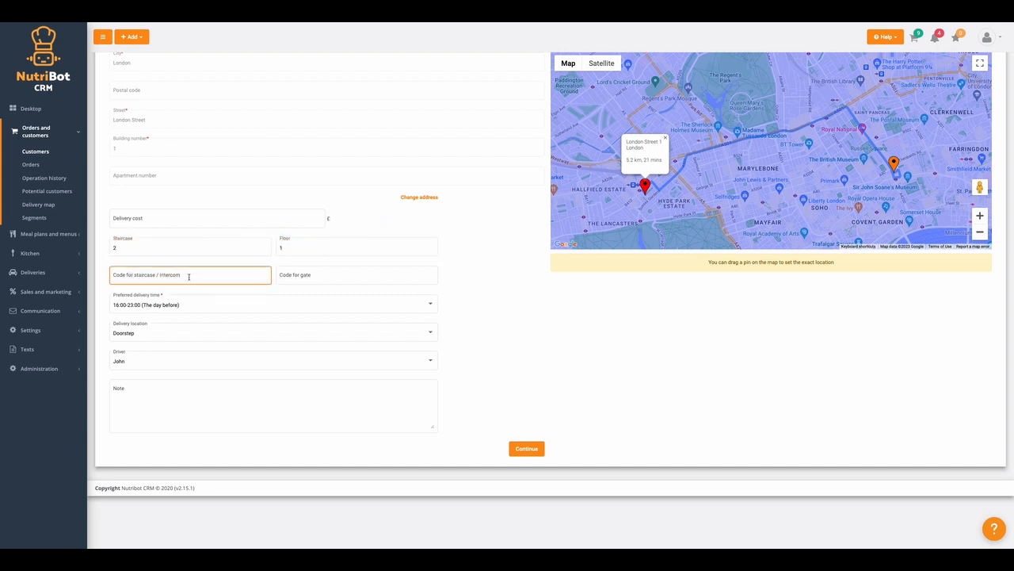
pyautogui.click(311, 275)
pyautogui.click(159, 304)
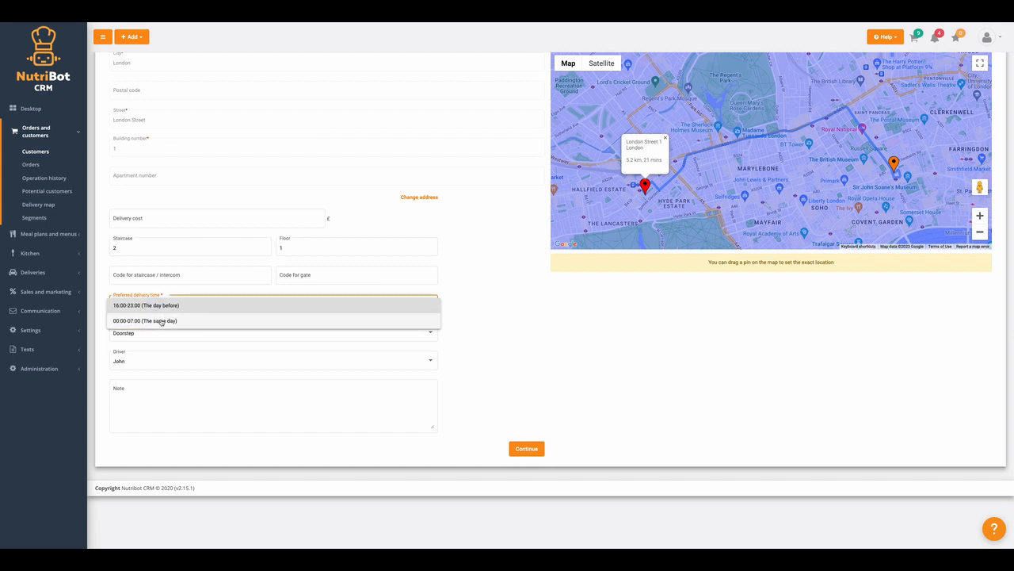
pyautogui.click(160, 321)
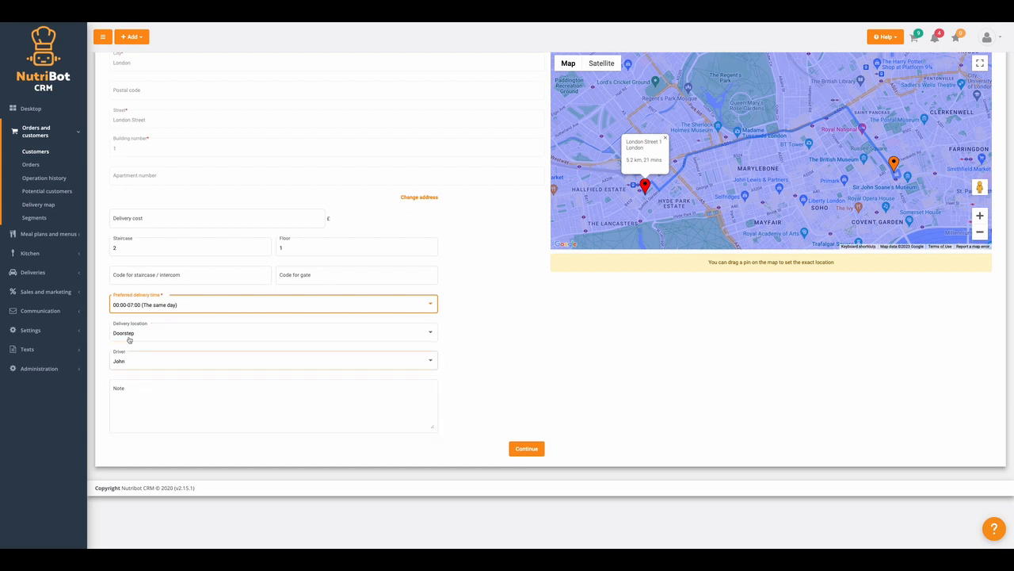
# Keep the assigned driver and add a delivery note asking not to ring the bell.
pyautogui.click(129, 361)
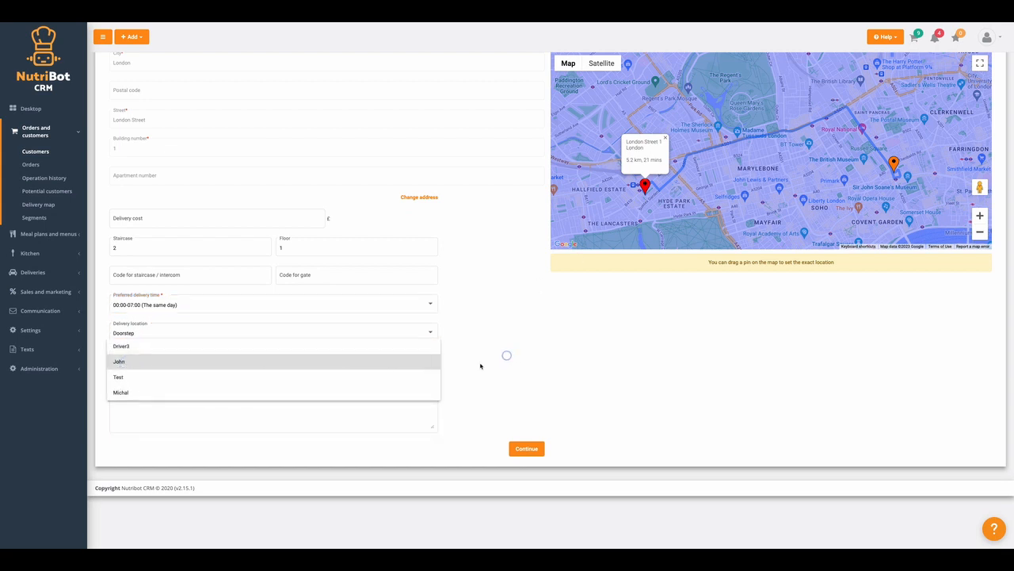
pyautogui.click(135, 410)
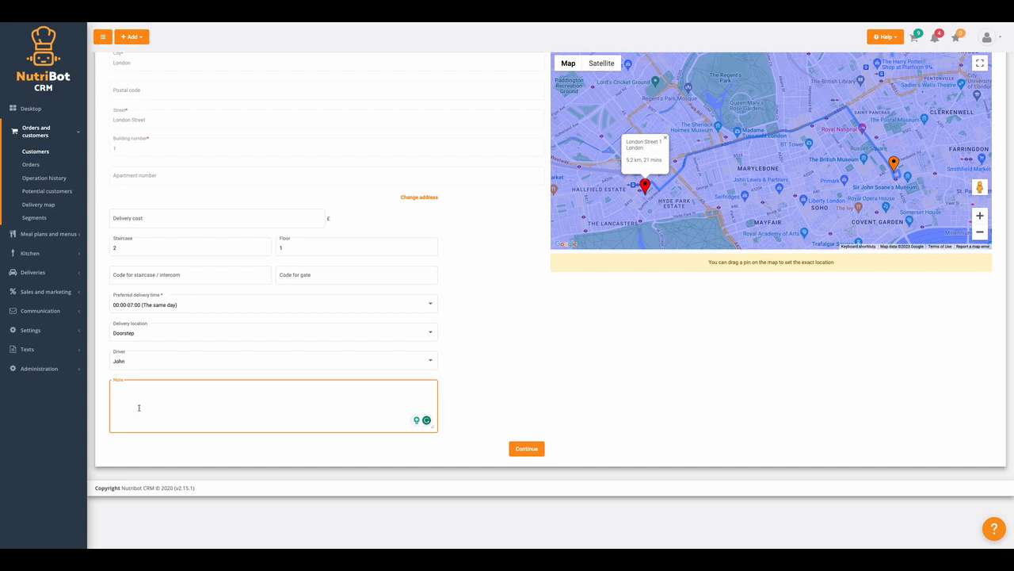
pyautogui.scroll(1, 139, 407)
pyautogui.write("Please don't use ringbell")
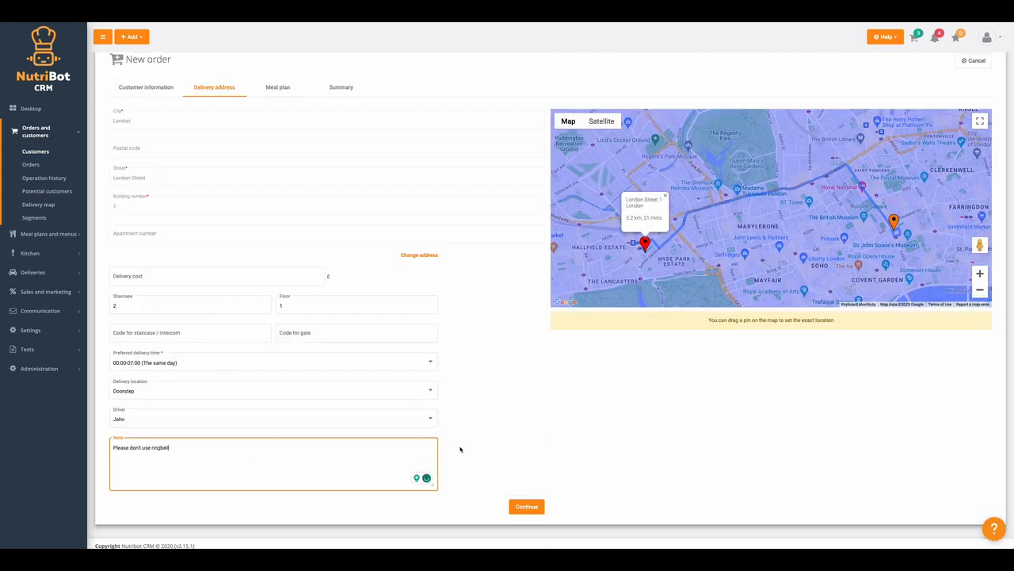
pyautogui.click(460, 449)
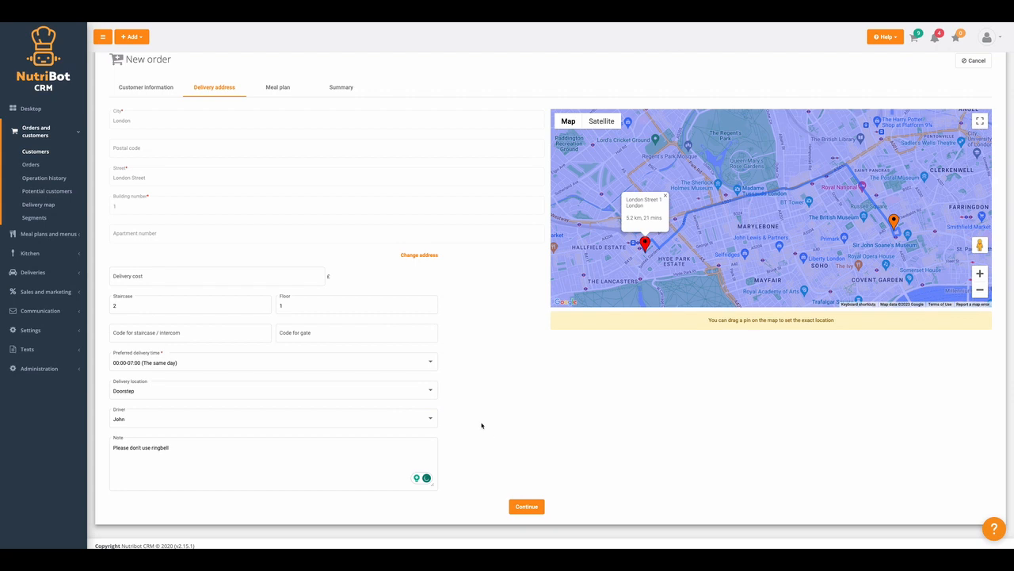
pyautogui.click(161, 448)
pyautogui.click(164, 462)
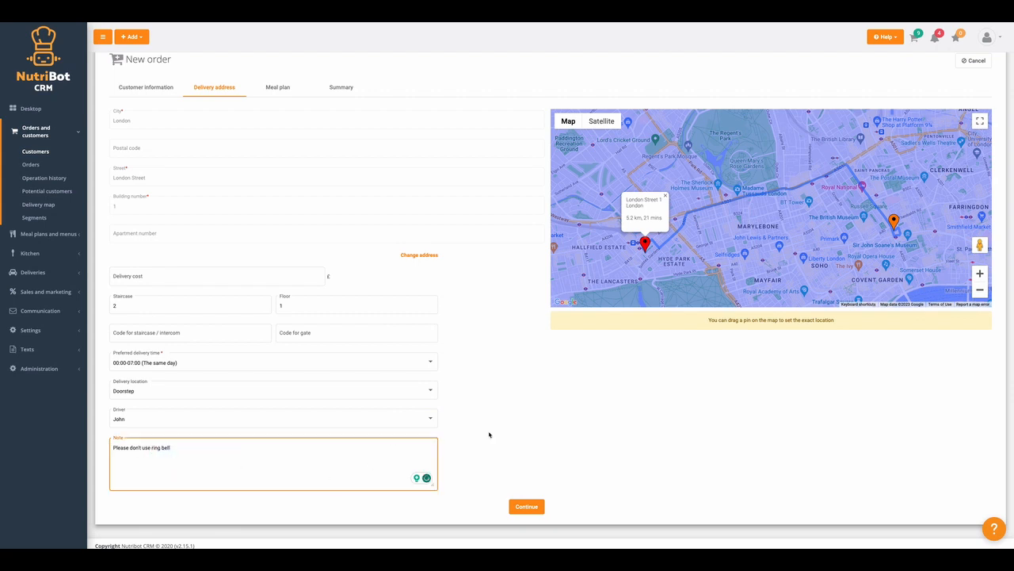
pyautogui.click(489, 433)
pyautogui.click(526, 507)
pyautogui.scroll(1, 258, 154)
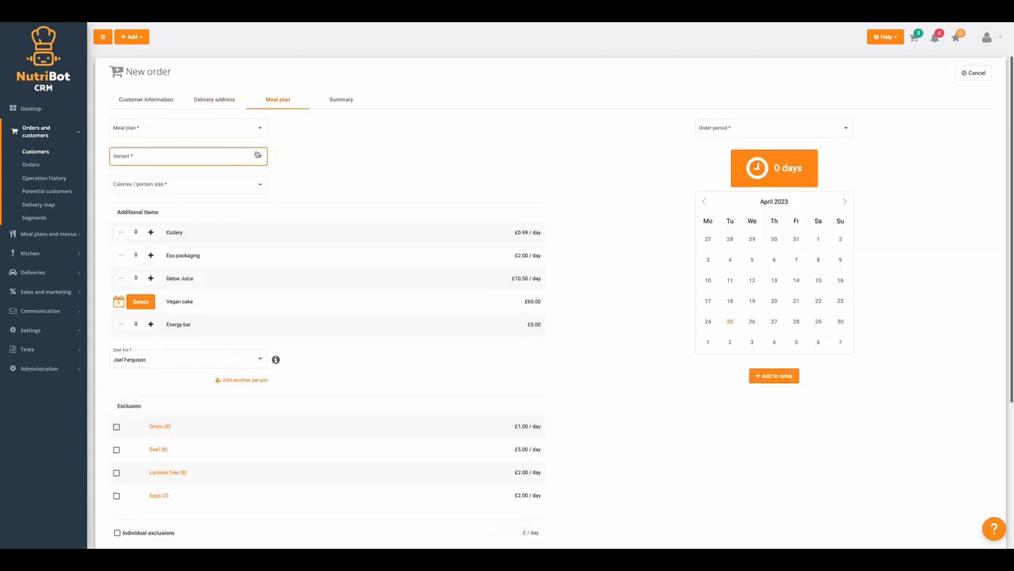
pyautogui.scroll(-1, 179, 160)
pyautogui.click(178, 159)
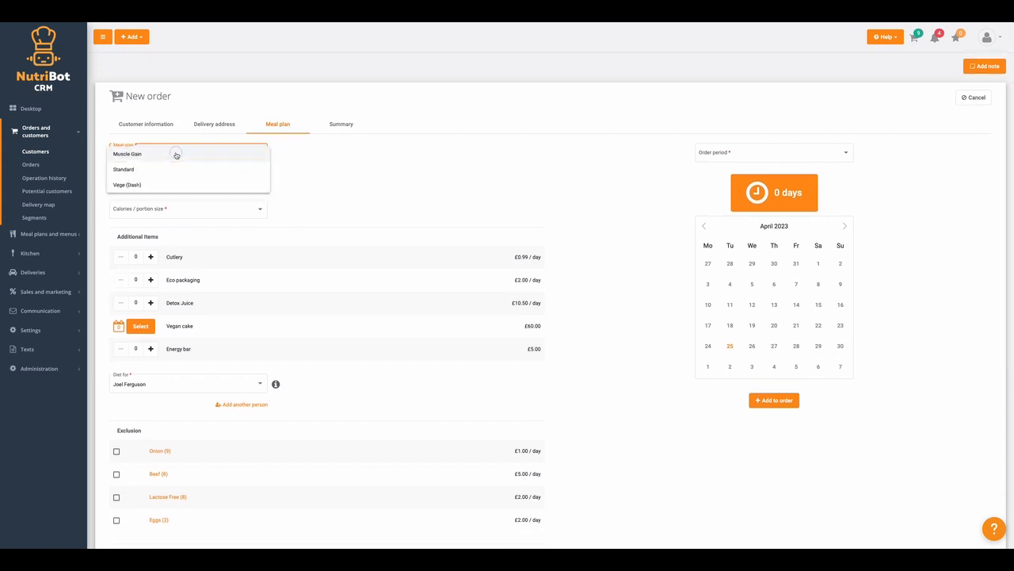
pyautogui.click(129, 173)
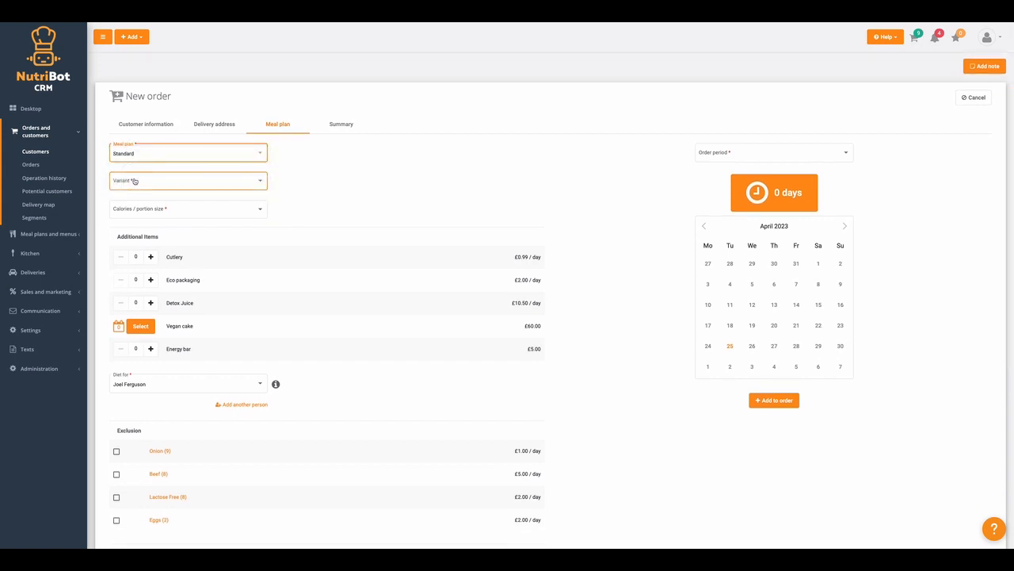
pyautogui.click(131, 177)
pyautogui.click(140, 197)
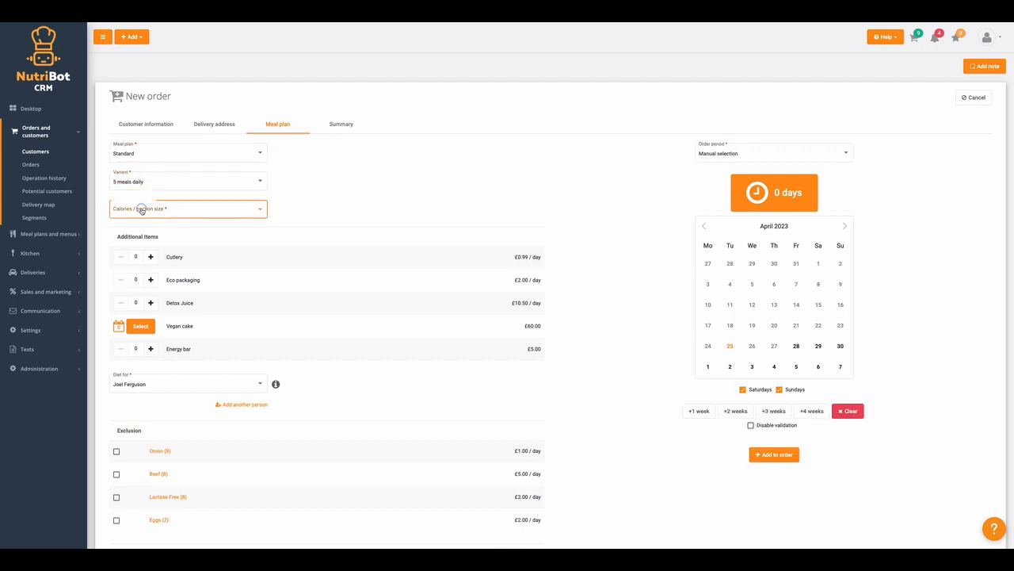
pyautogui.click(131, 207)
pyautogui.click(128, 242)
pyautogui.scroll(-1, 168, 246)
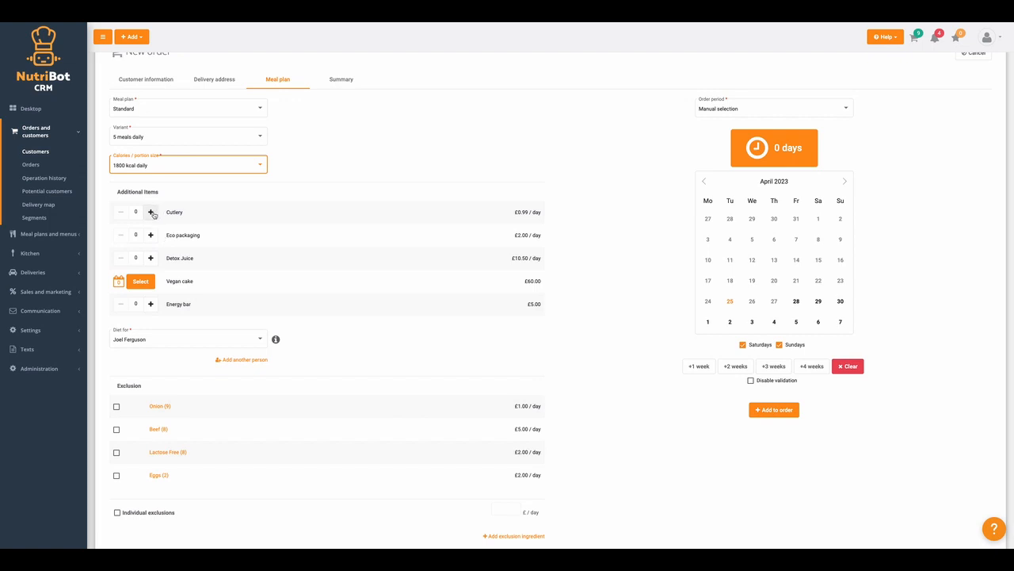
pyautogui.click(151, 211)
pyautogui.scroll(-1, 211, 195)
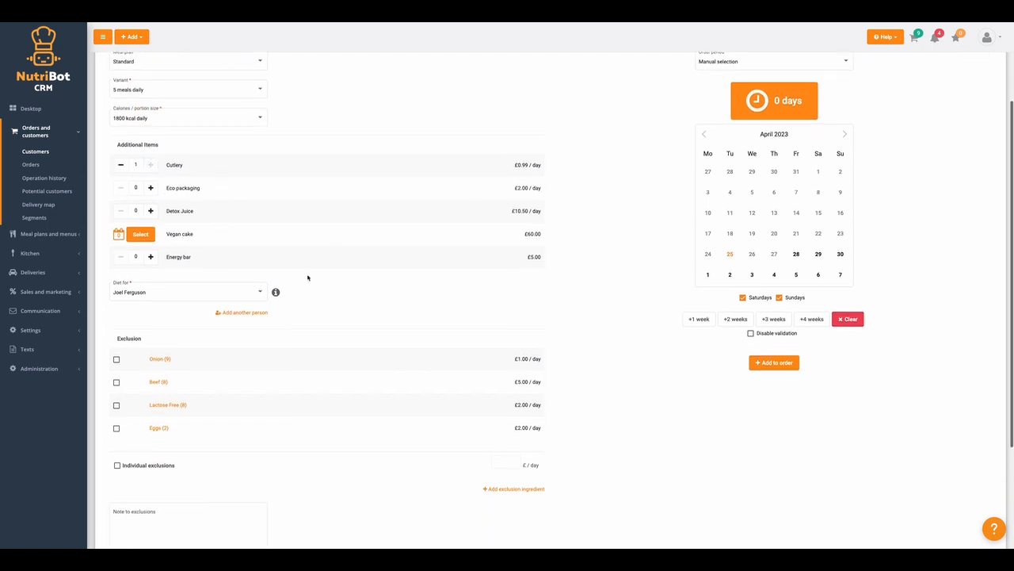
pyautogui.scroll(-2, 296, 278)
pyautogui.click(122, 202)
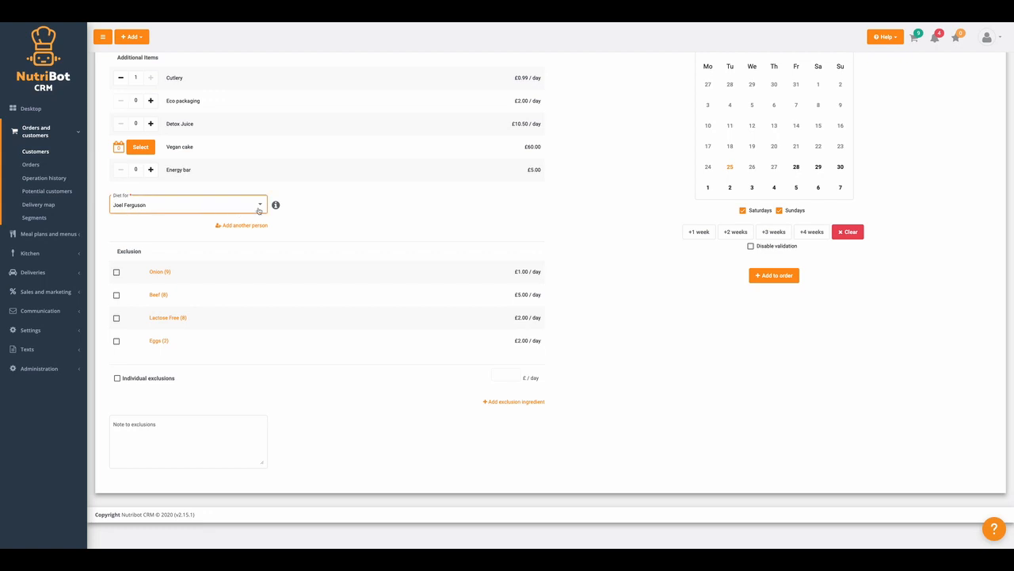
pyautogui.click(277, 206)
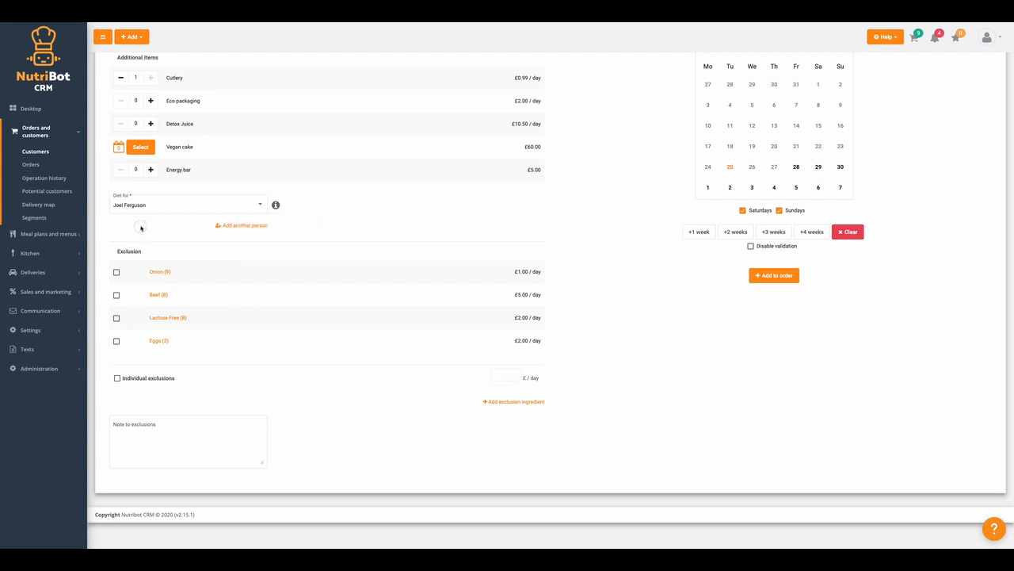
# Write 'Milk - he has an allergy' in the Note to exclusions.
pyautogui.click(119, 206)
pyautogui.scroll(1, 120, 207)
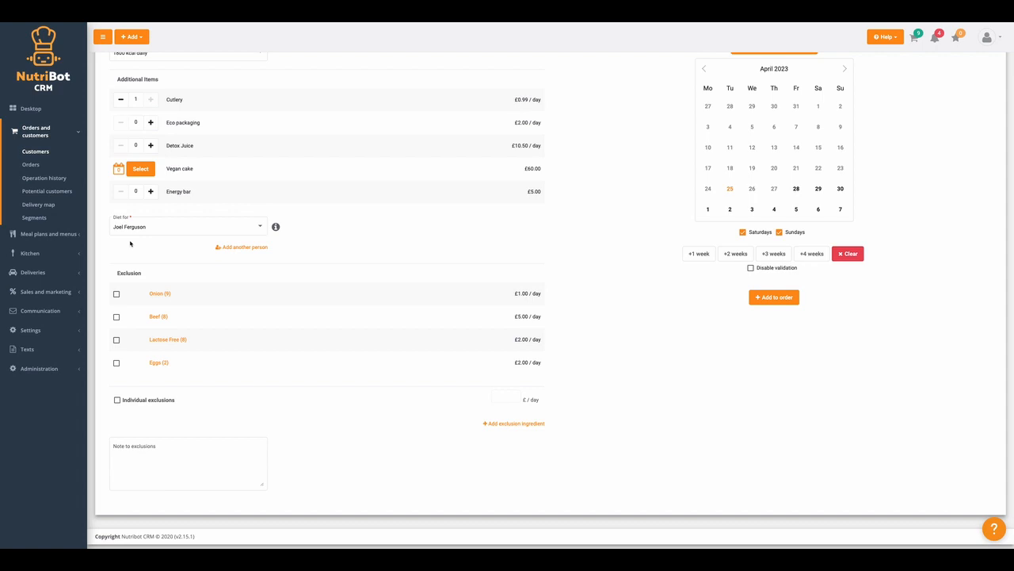
pyautogui.scroll(1, 130, 243)
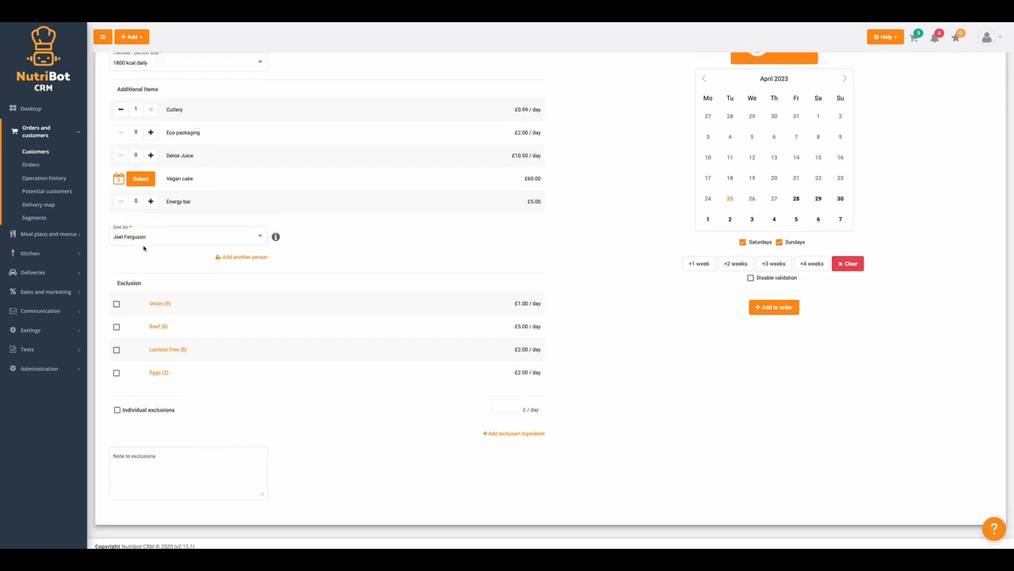
pyautogui.scroll(-2, 143, 248)
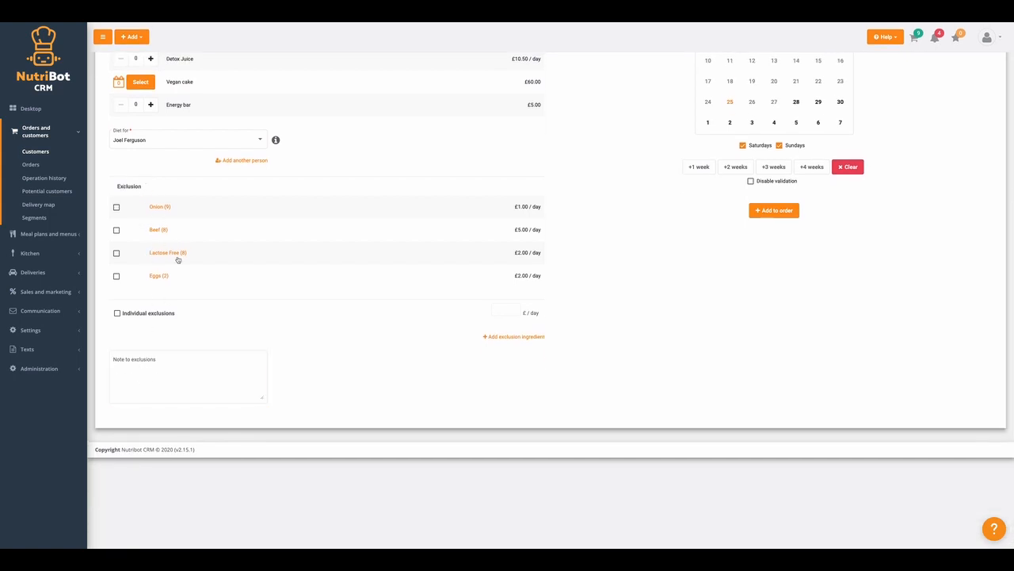
pyautogui.click(141, 361)
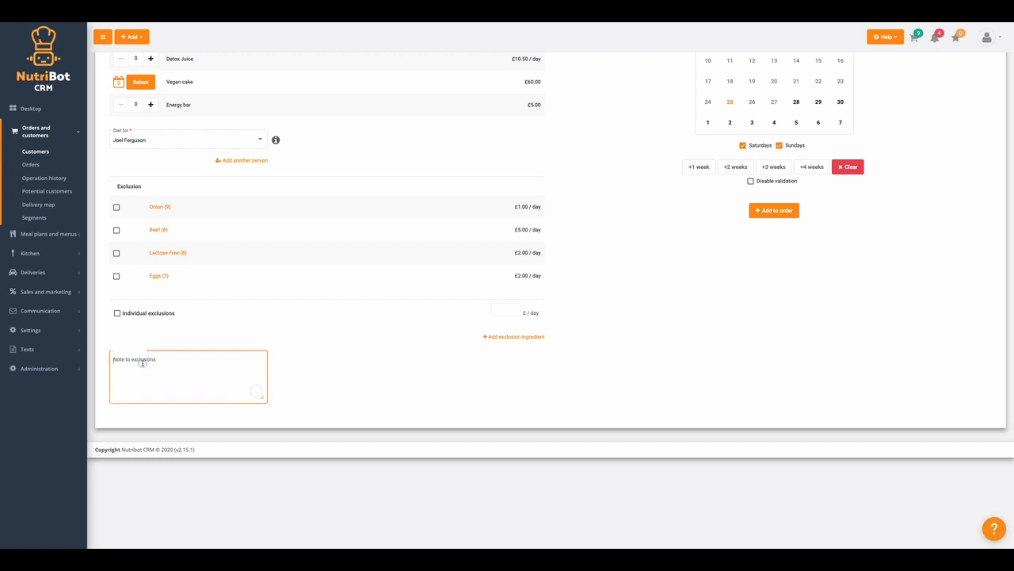
pyautogui.write('Milk - he has an allergy')
pyautogui.click(341, 391)
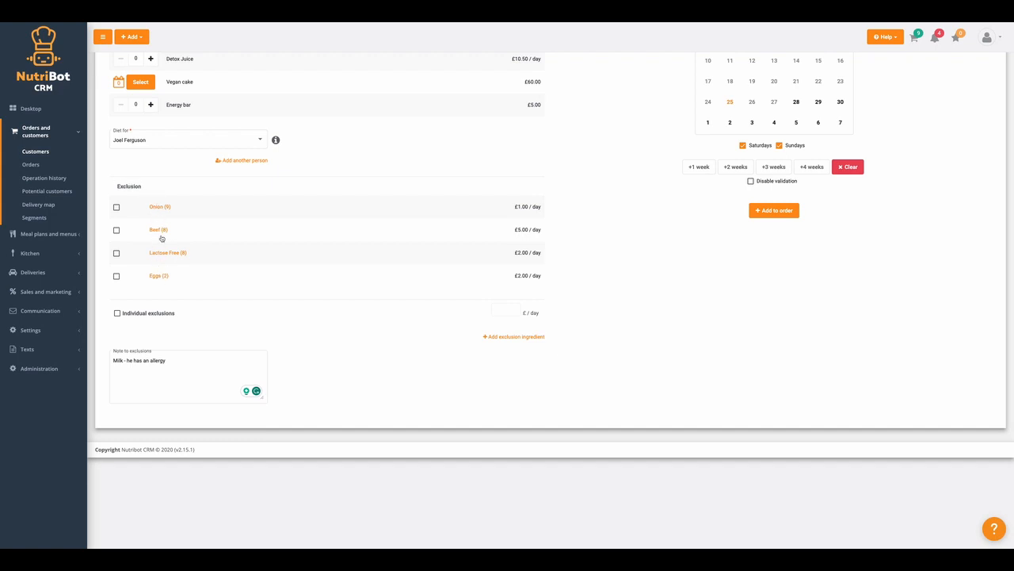
# Tick Onion (9) to exclude it from the meal plan.
pyautogui.click(30, 233)
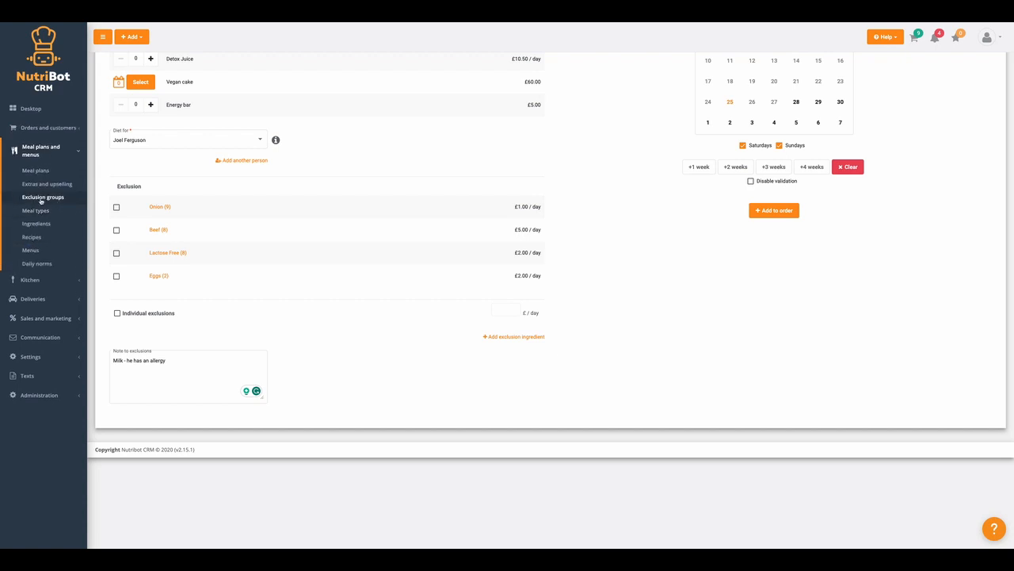
pyautogui.click(48, 128)
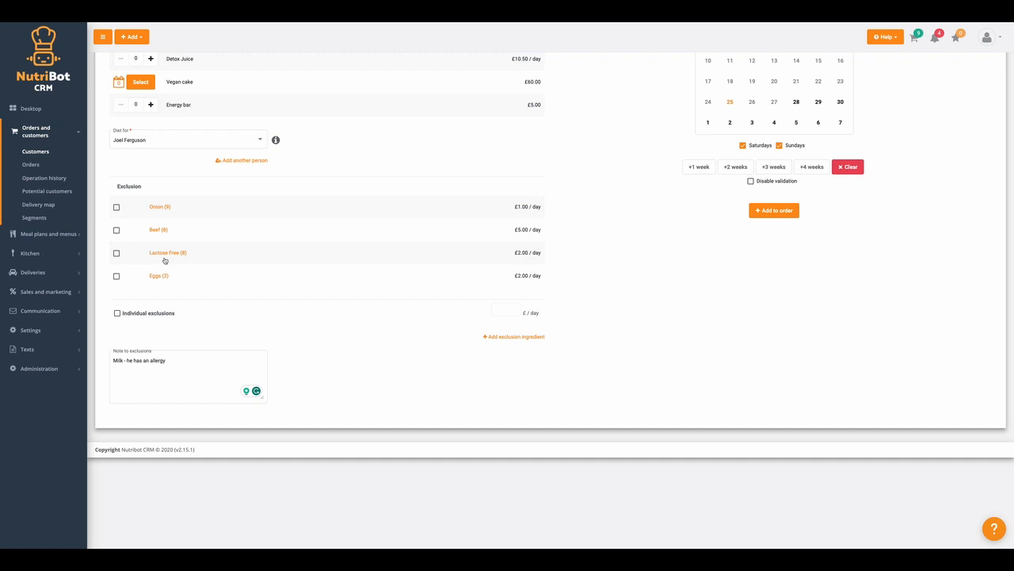
pyautogui.click(116, 206)
# Turn on Individual exclusions and search the ingredient list for 'milk'.
pyautogui.click(117, 313)
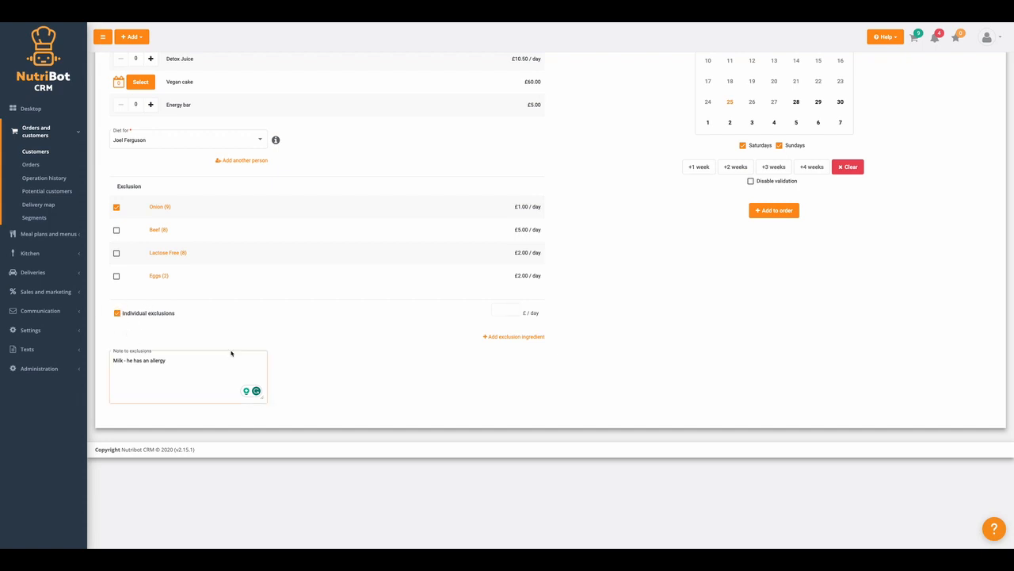
pyautogui.click(515, 336)
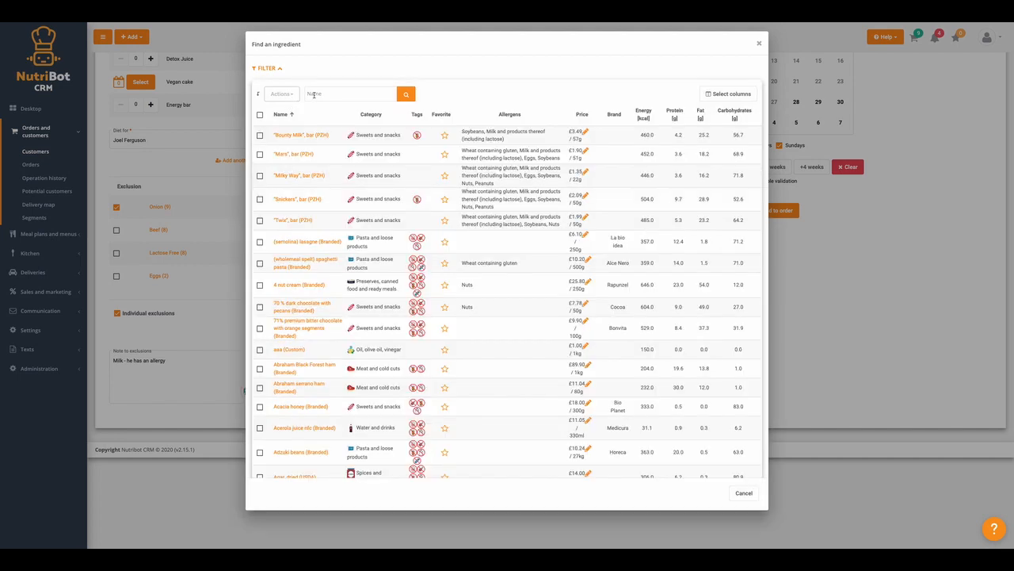
pyautogui.click(313, 94)
pyautogui.press('Return')
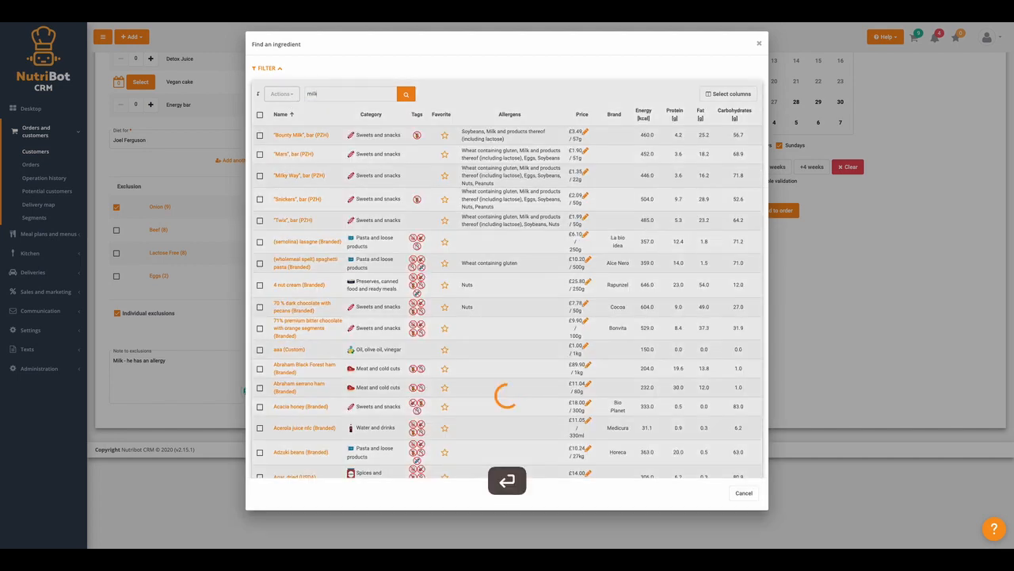
pyautogui.scroll(-5, 331, 234)
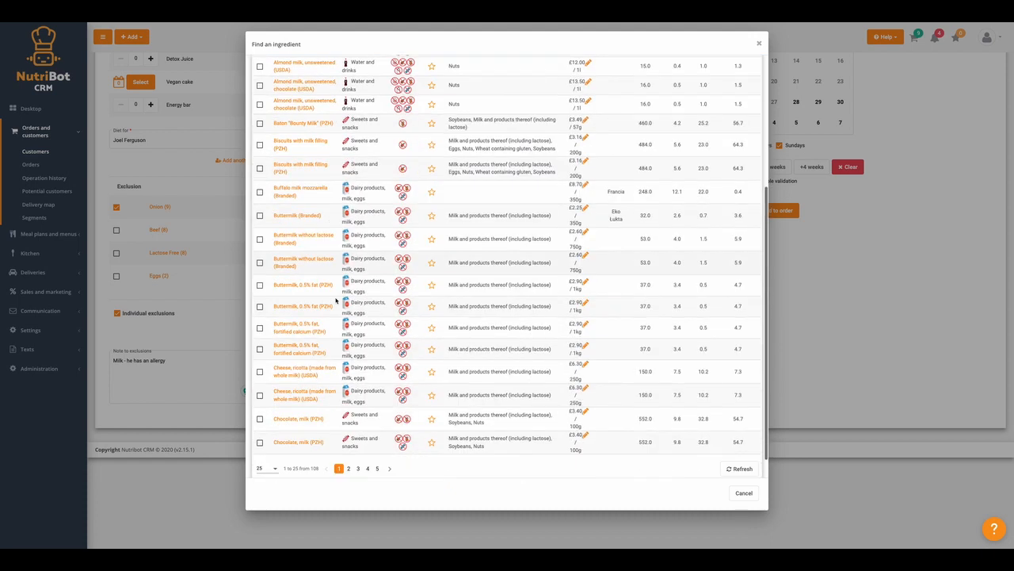
pyautogui.click(351, 441)
pyautogui.click(360, 442)
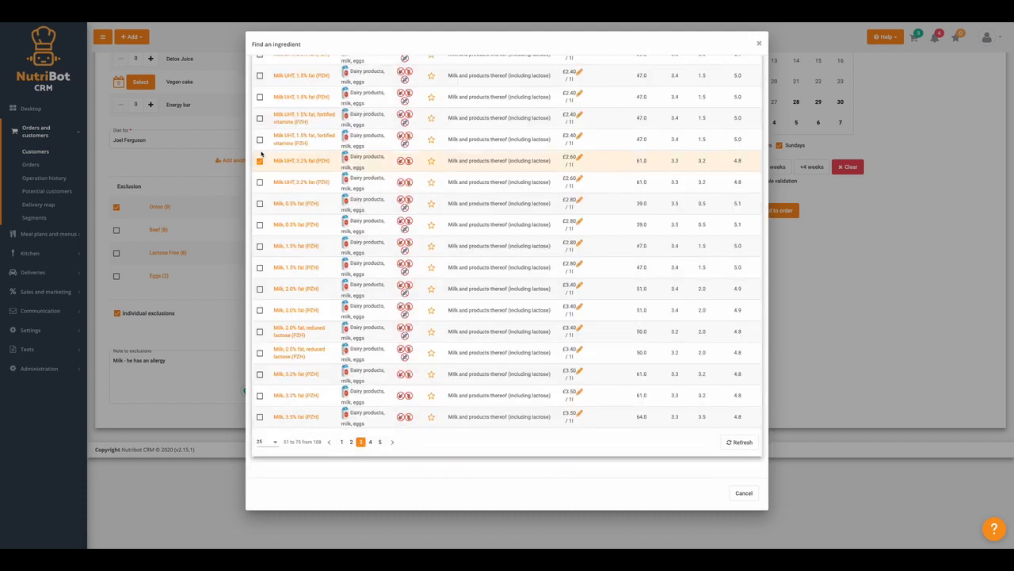
# Tick all the milk and Milk UHT products in the search results, including both 0.5% fat ones.
pyautogui.click(260, 139)
pyautogui.click(260, 118)
pyautogui.click(260, 96)
pyautogui.click(260, 75)
pyautogui.click(260, 181)
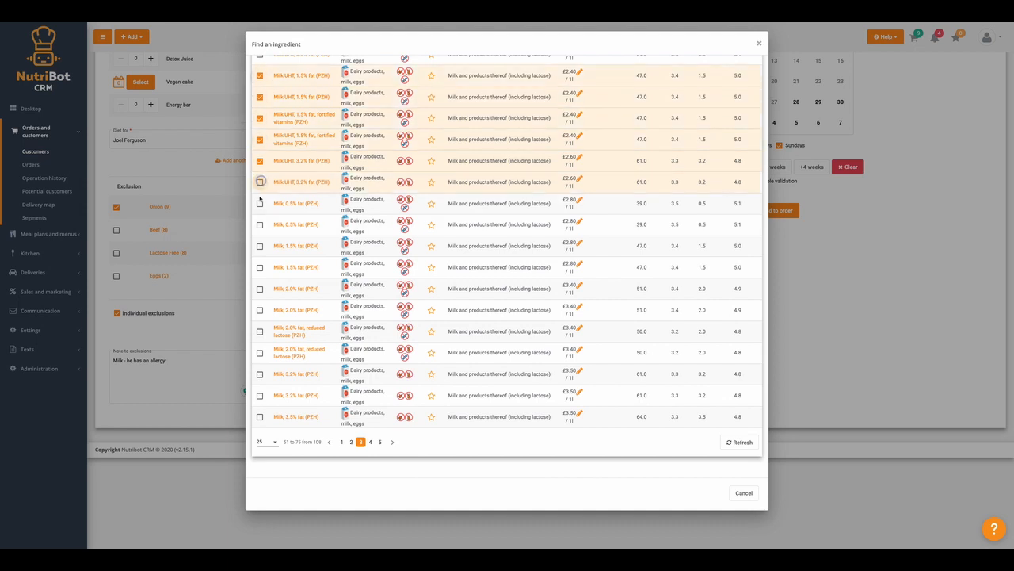
pyautogui.click(260, 203)
pyautogui.click(260, 225)
pyautogui.click(260, 246)
pyautogui.click(260, 267)
pyautogui.click(260, 289)
pyautogui.click(260, 310)
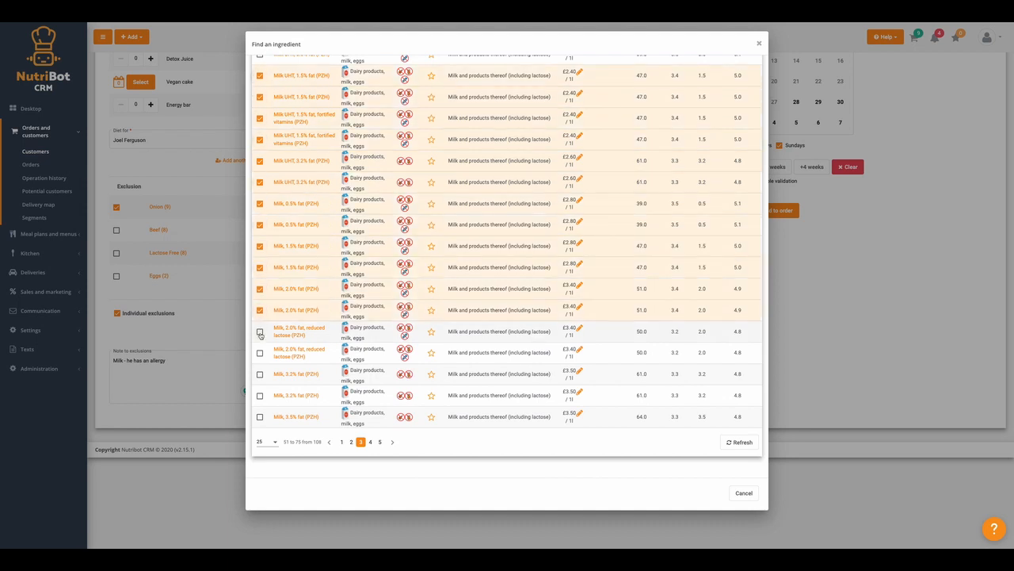
pyautogui.click(260, 332)
pyautogui.click(260, 353)
pyautogui.click(260, 374)
pyautogui.click(260, 395)
pyautogui.click(260, 417)
pyautogui.scroll(3, 286, 324)
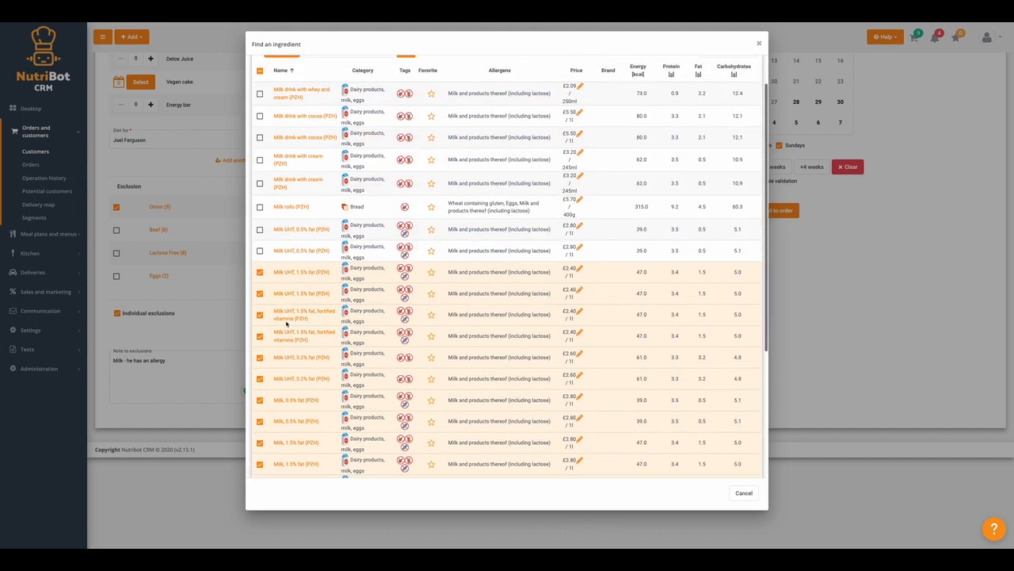
pyautogui.click(260, 250)
pyautogui.click(260, 230)
pyautogui.scroll(1, 269, 130)
# Add the ticked milk products as exclusions via Actions > Add products.
pyautogui.click(281, 69)
pyautogui.click(285, 84)
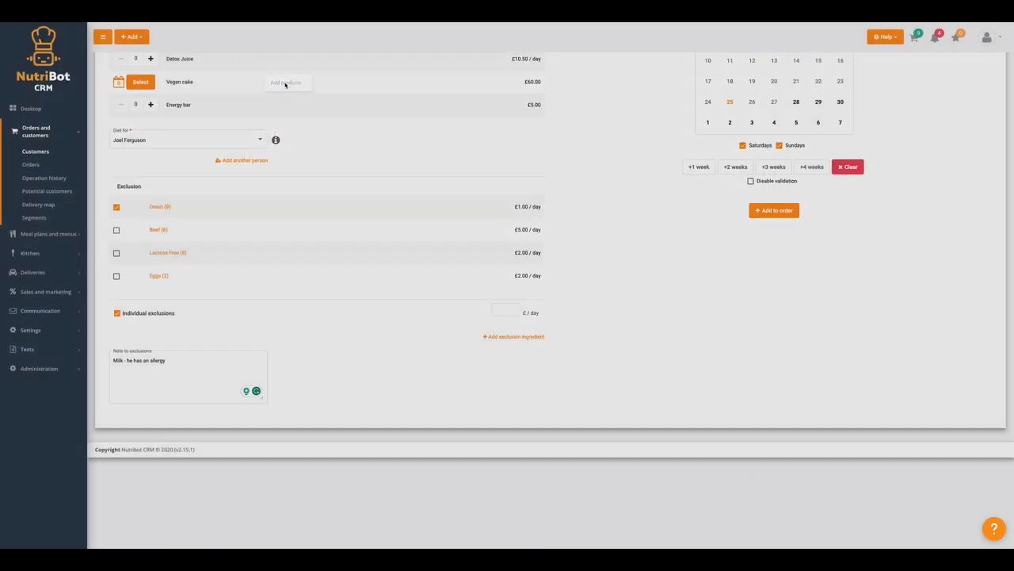
pyautogui.scroll(-5, 274, 396)
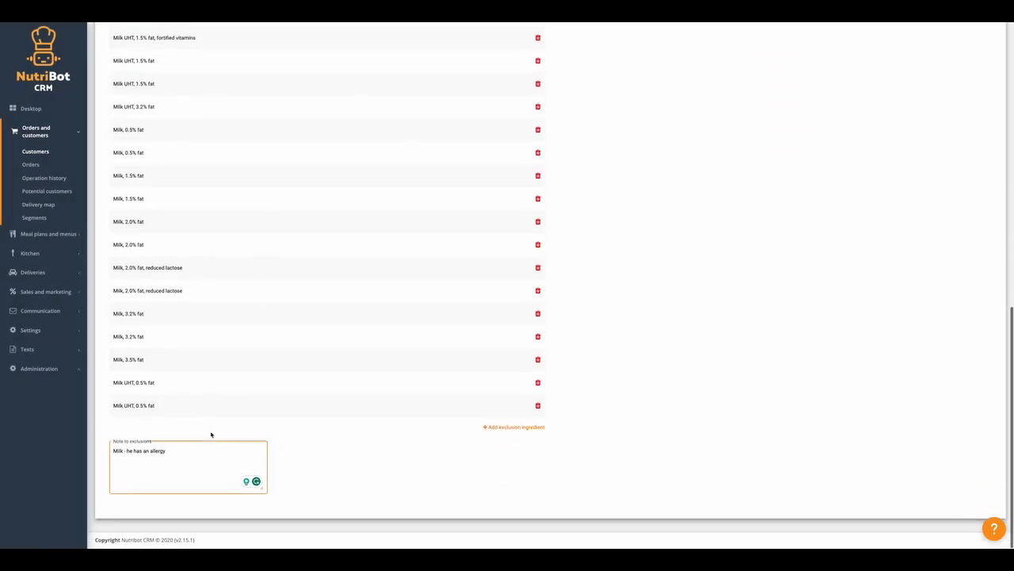
pyautogui.scroll(5, 205, 329)
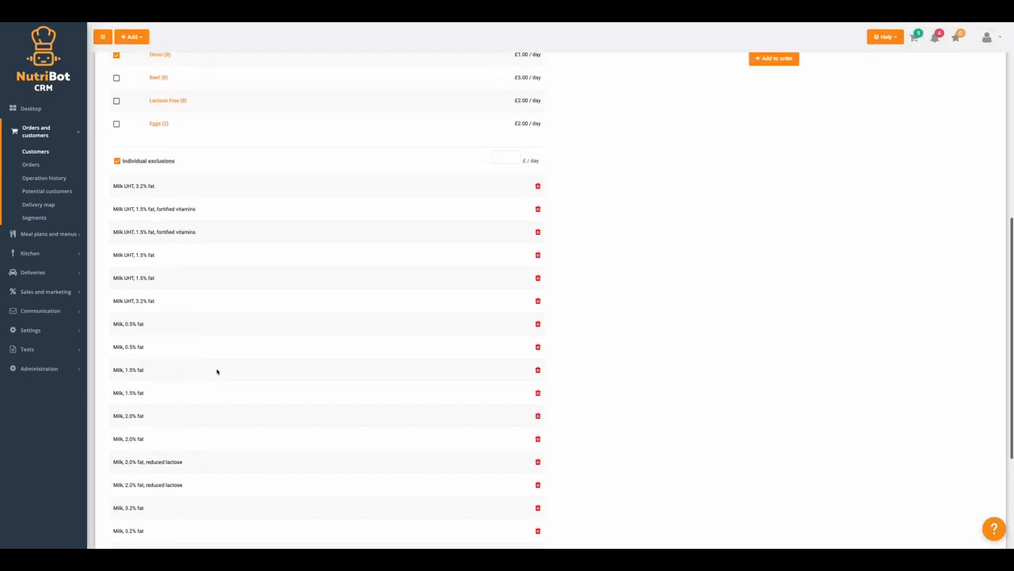
pyautogui.scroll(-2, 252, 333)
pyautogui.scroll(6, 251, 335)
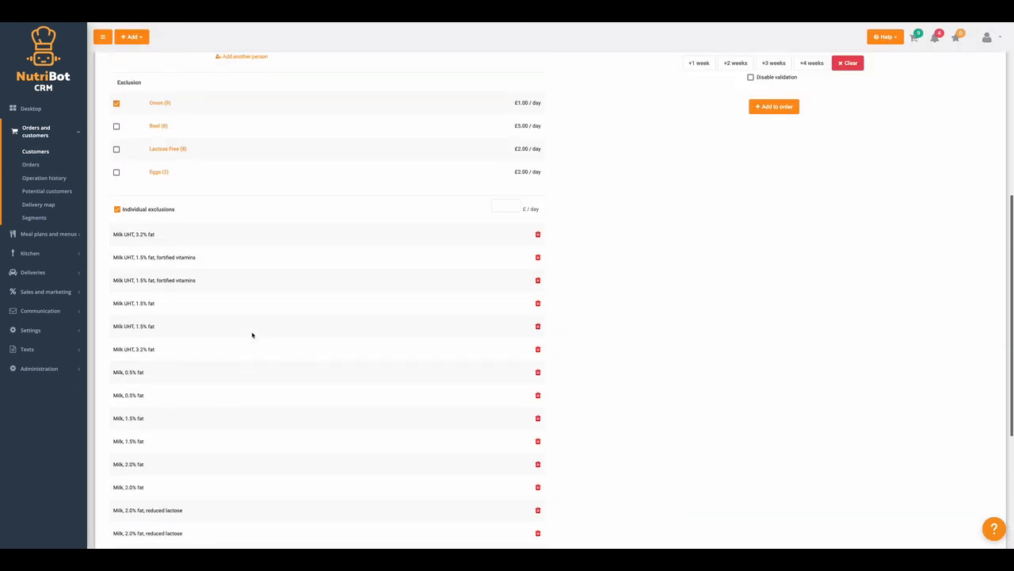
pyautogui.click(727, 182)
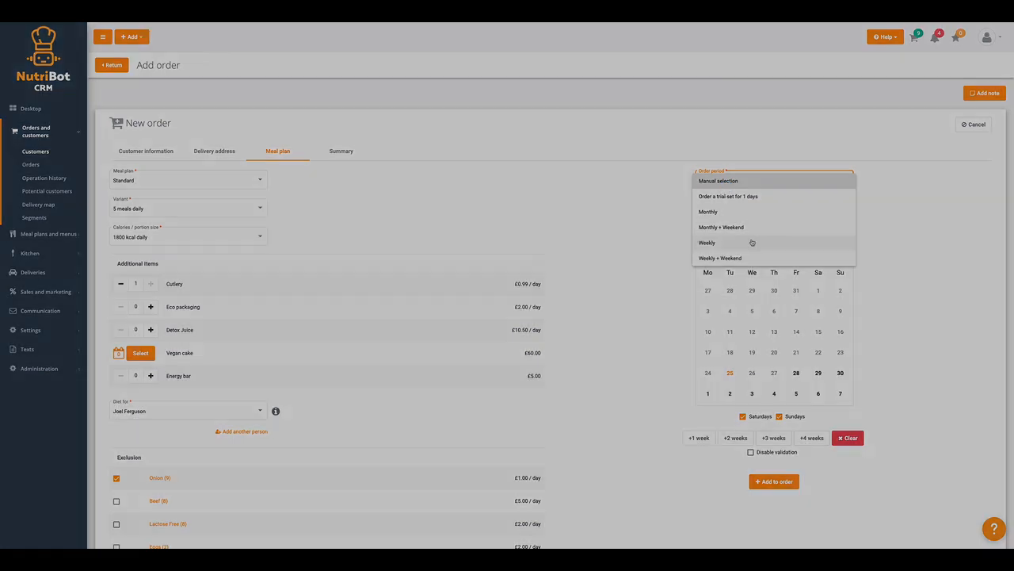
# Set the order period to Monthly, starting on 1 May 2023.
pyautogui.scroll(-1, 754, 242)
pyautogui.click(761, 112)
pyautogui.click(708, 293)
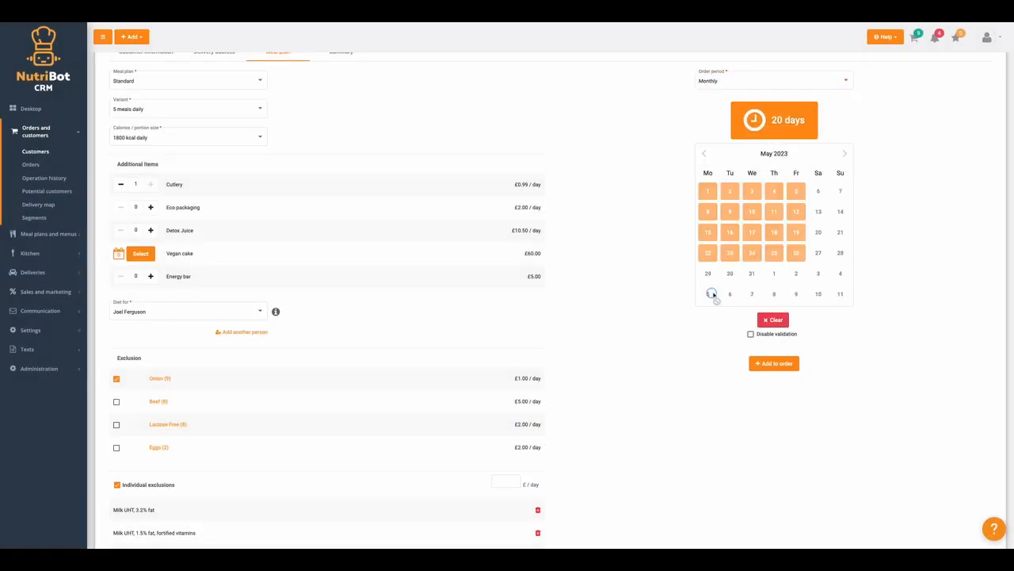
pyautogui.click(703, 153)
pyautogui.click(845, 153)
# Settle the delivery days at 20 weekdays, 1–26 May, and add the £439.80 plan to the order.
pyautogui.click(751, 335)
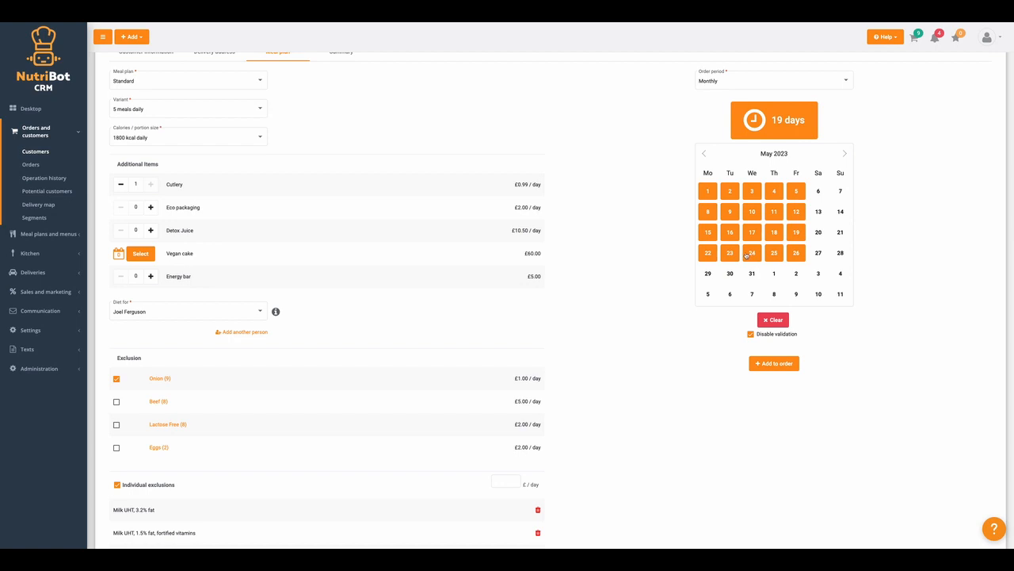
pyautogui.click(730, 274)
pyautogui.click(708, 278)
pyautogui.click(750, 276)
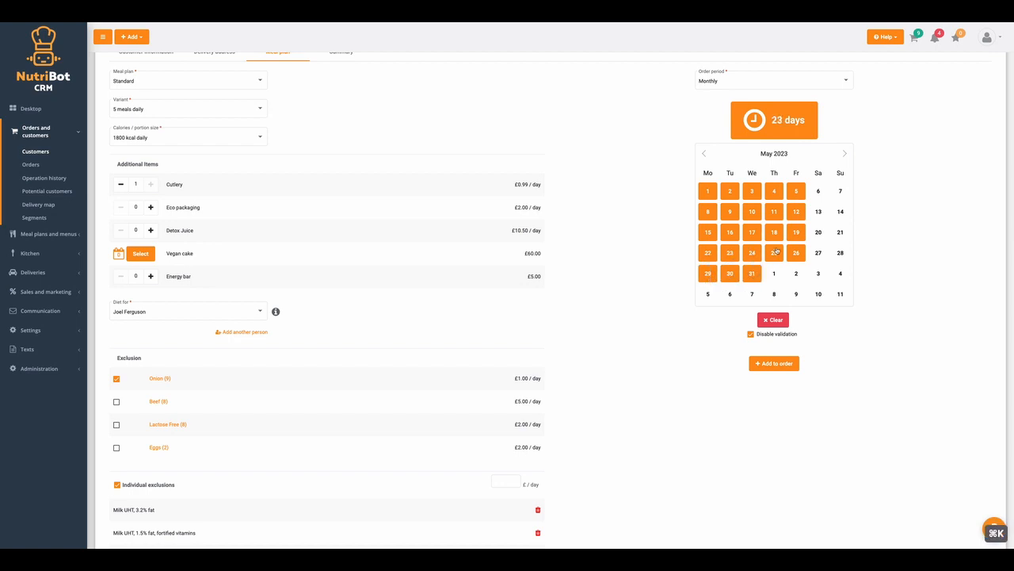
pyautogui.click(732, 273)
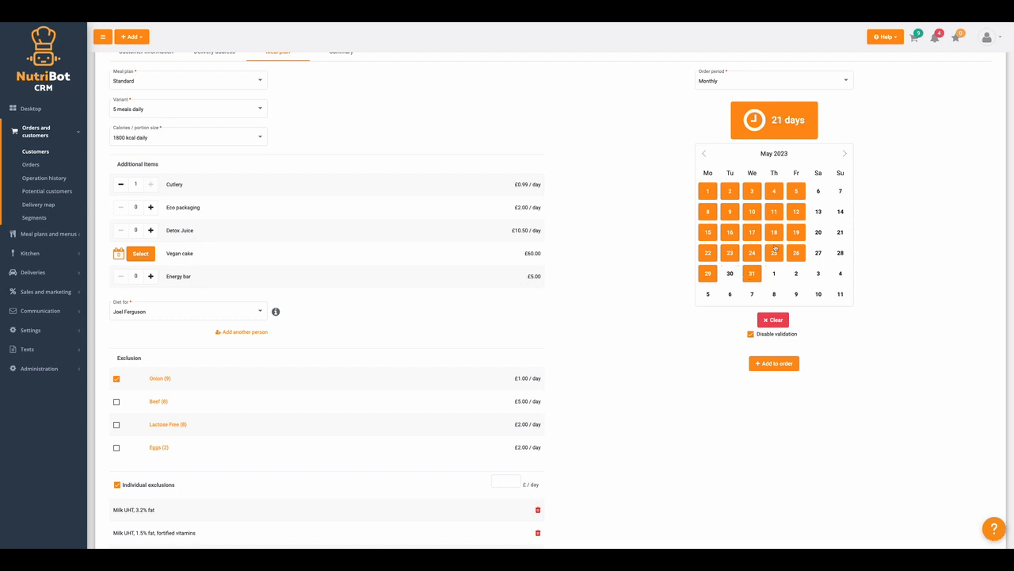
pyautogui.click(774, 254)
pyautogui.click(750, 274)
pyautogui.click(708, 277)
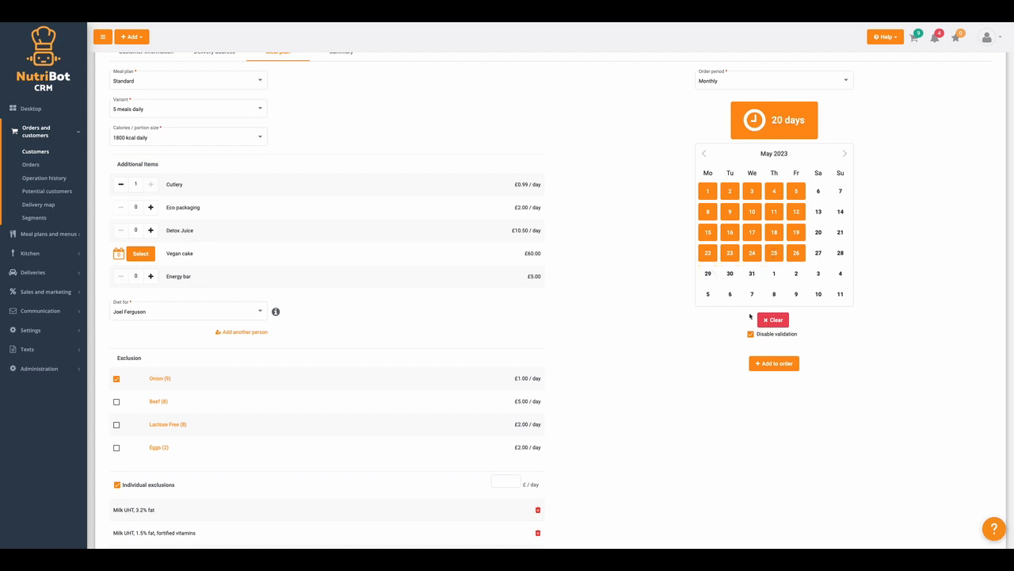
pyautogui.click(751, 334)
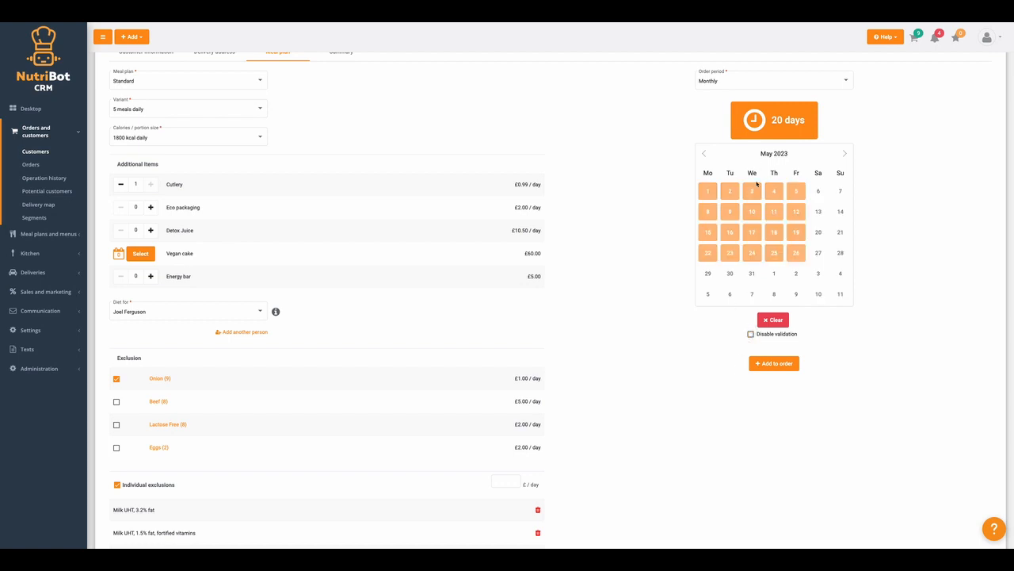
pyautogui.click(783, 363)
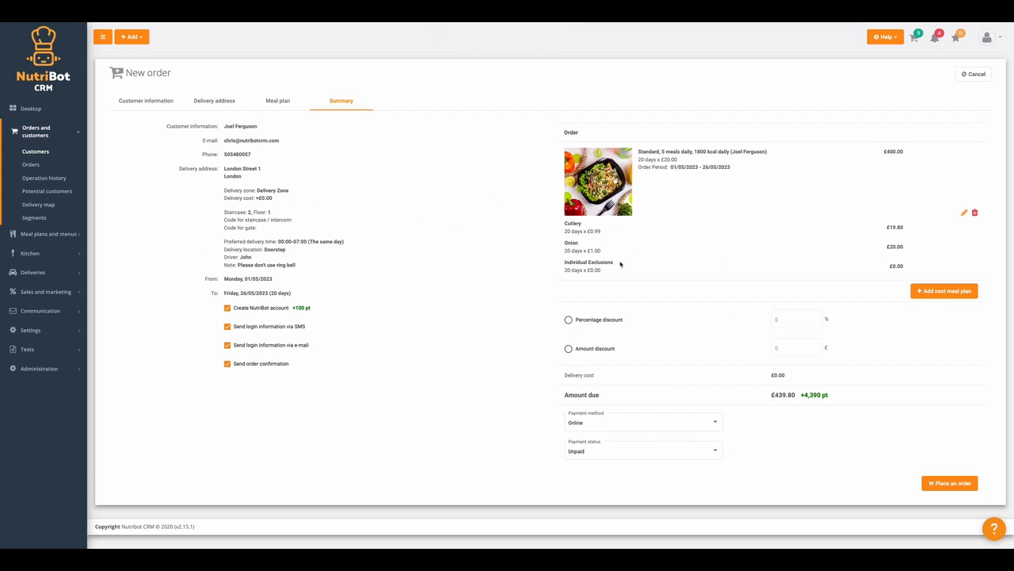
# From the Summary tab, open a blank form for a second meal plan on the order.
pyautogui.scroll(-1, 607, 267)
pyautogui.scroll(1, 351, 193)
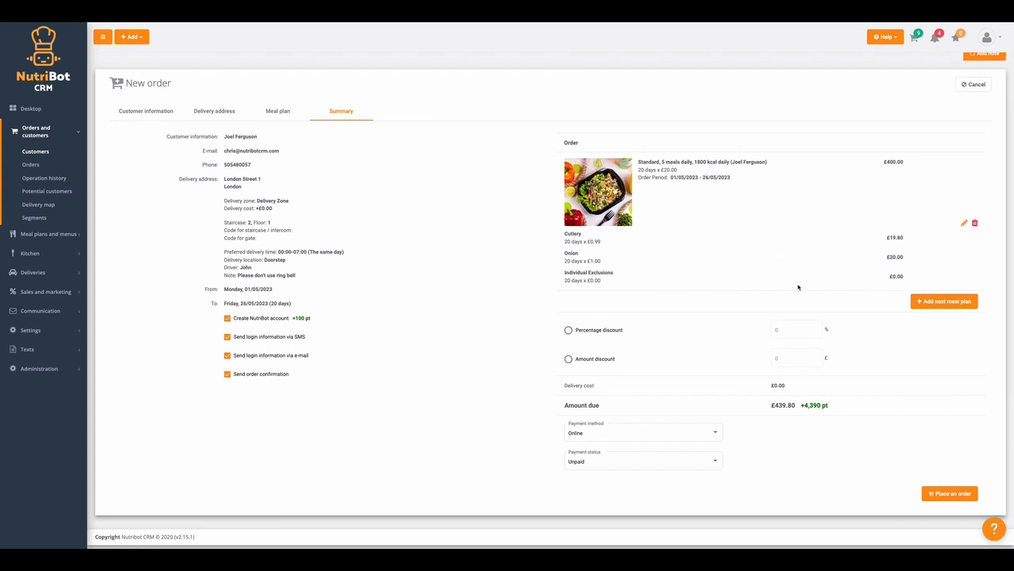
pyautogui.click(938, 302)
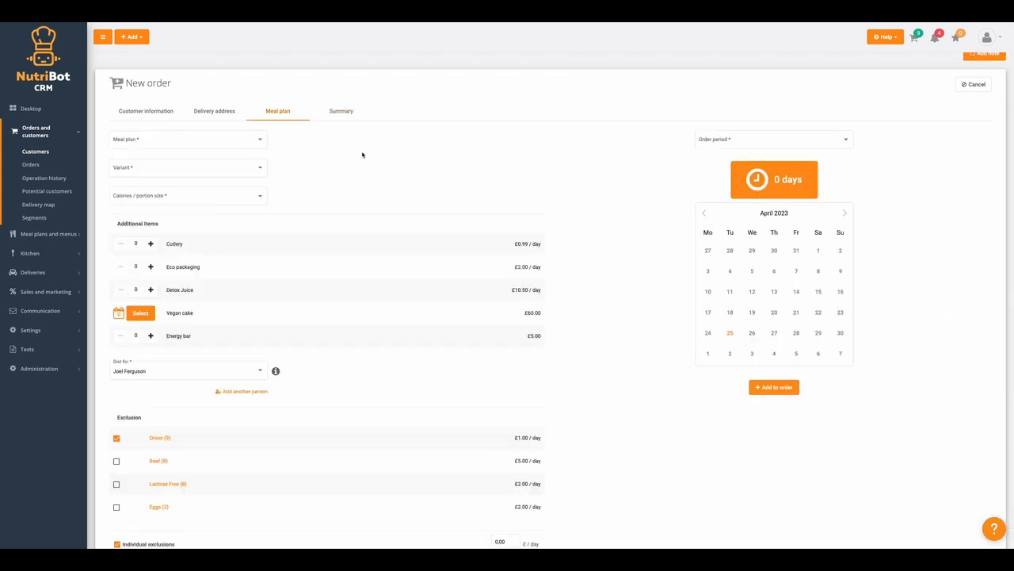
# Choose the Vege (Dash) plan with the 5 meals daily variant at 1500 kcal daily.
pyautogui.click(157, 142)
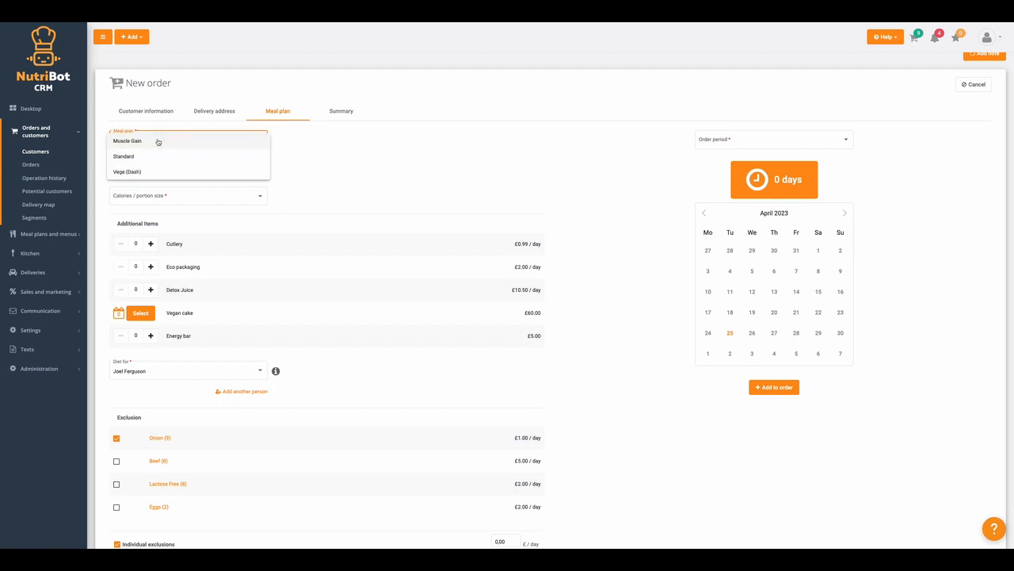
pyautogui.click(129, 173)
pyautogui.scroll(-1, 143, 151)
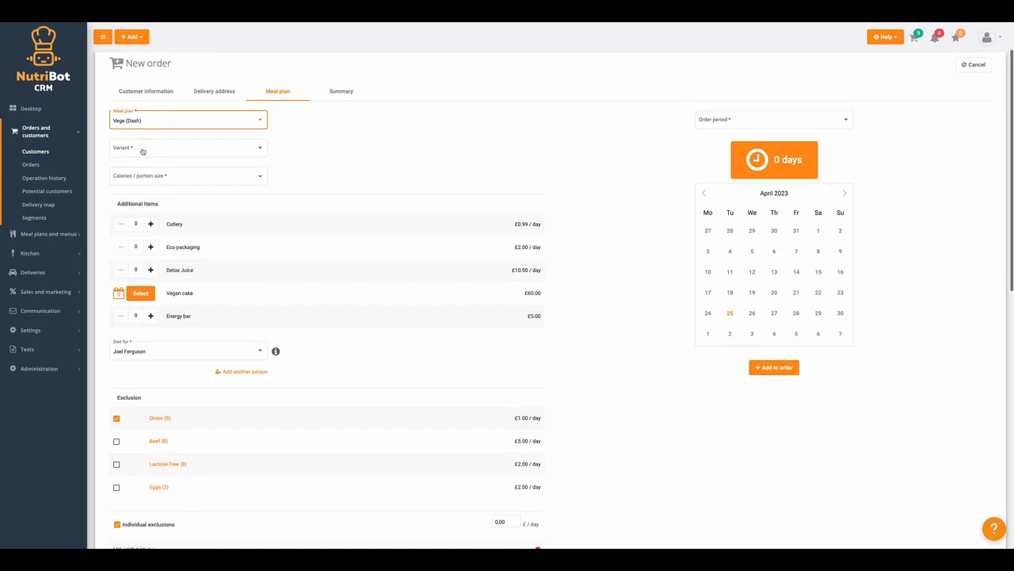
pyautogui.click(143, 151)
pyautogui.click(137, 154)
pyautogui.click(139, 175)
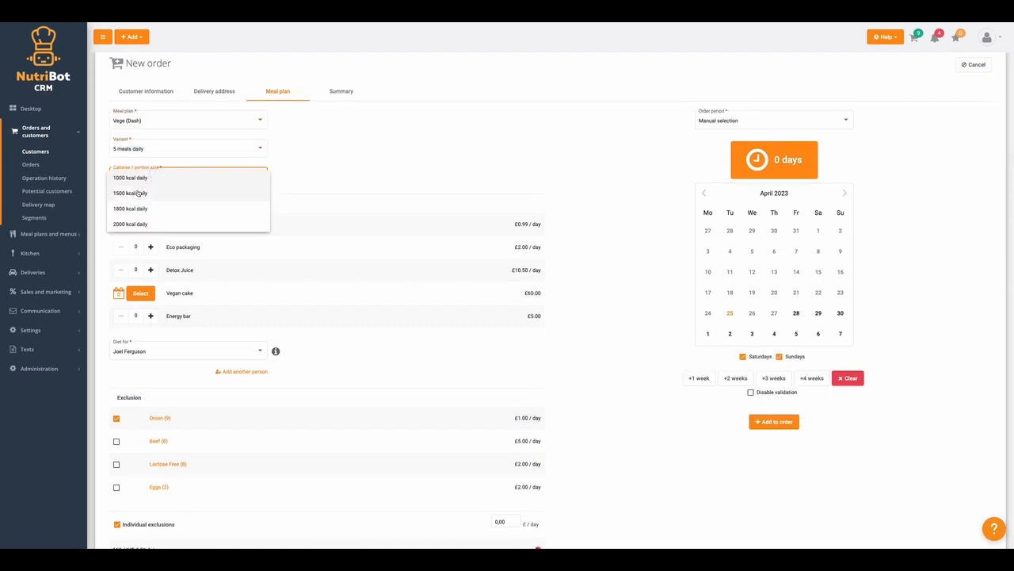
pyautogui.click(138, 193)
pyautogui.scroll(-2, 169, 225)
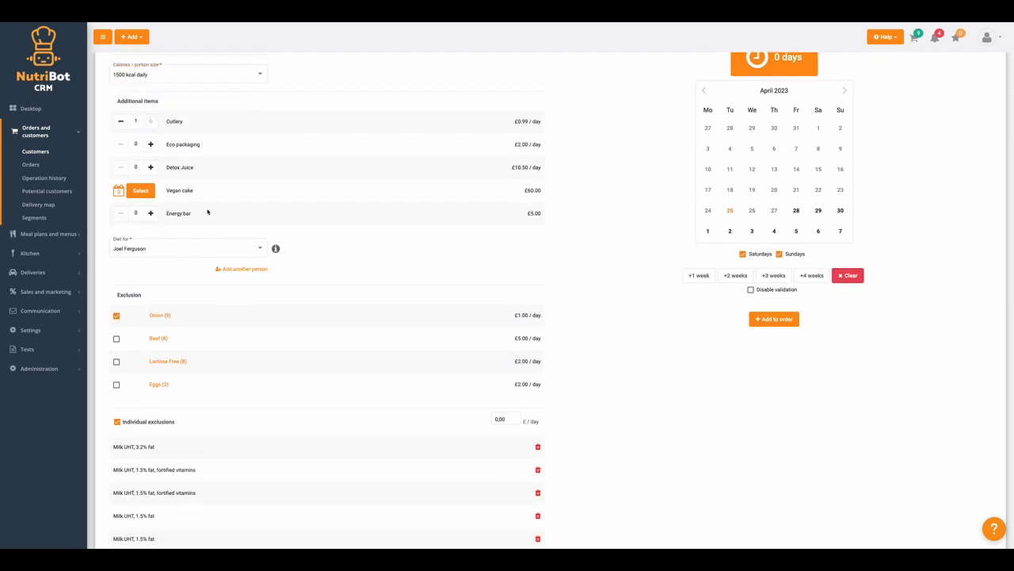
pyautogui.scroll(-2, 208, 213)
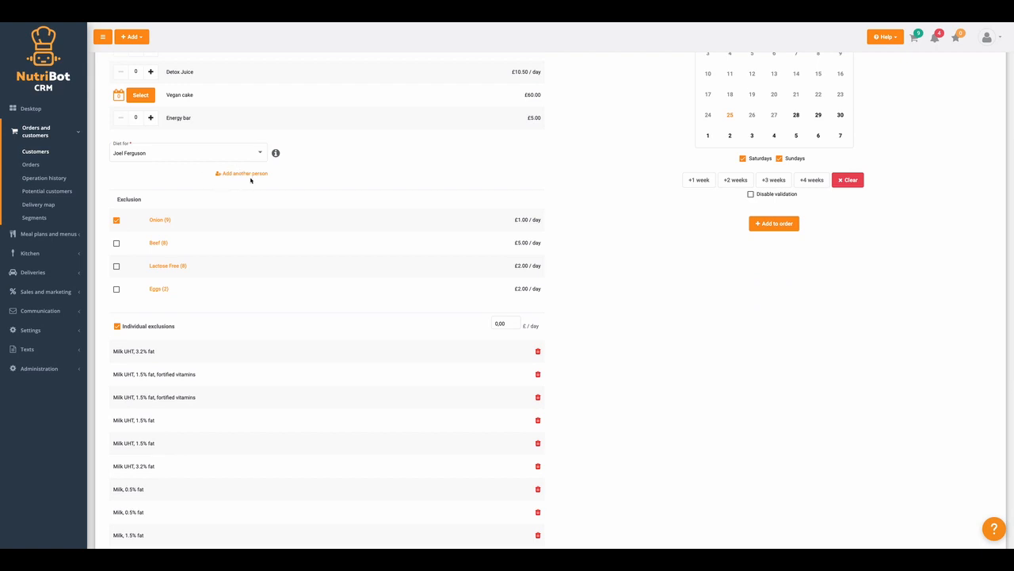
pyautogui.scroll(1, 149, 168)
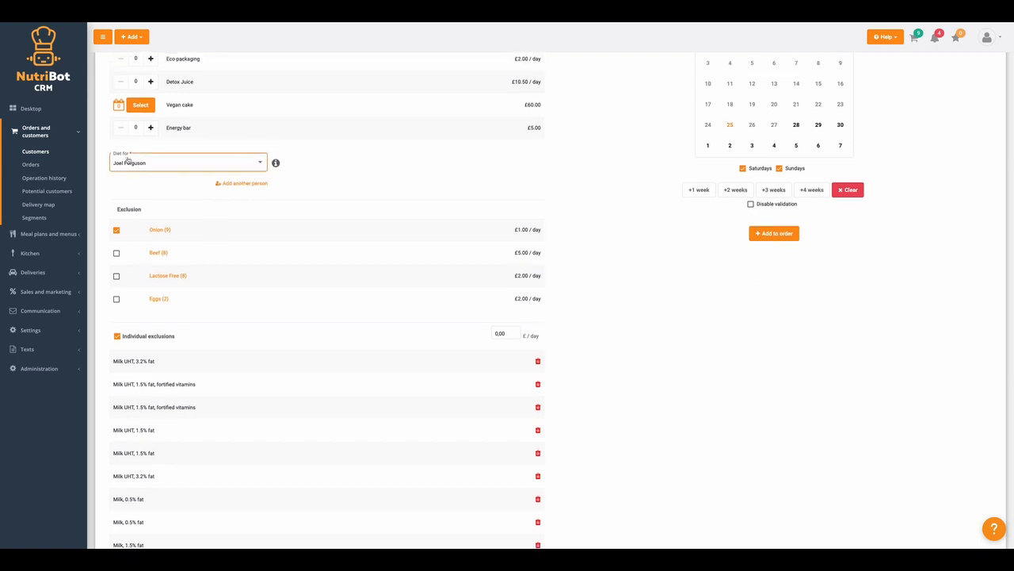
pyautogui.scroll(-8, 194, 352)
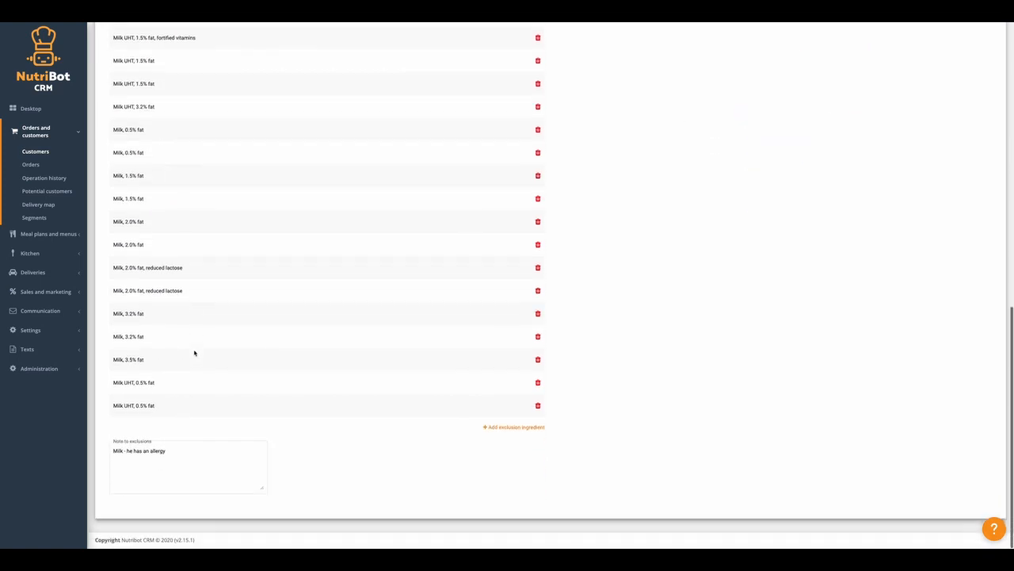
pyautogui.scroll(7, 194, 352)
pyautogui.scroll(2, 190, 333)
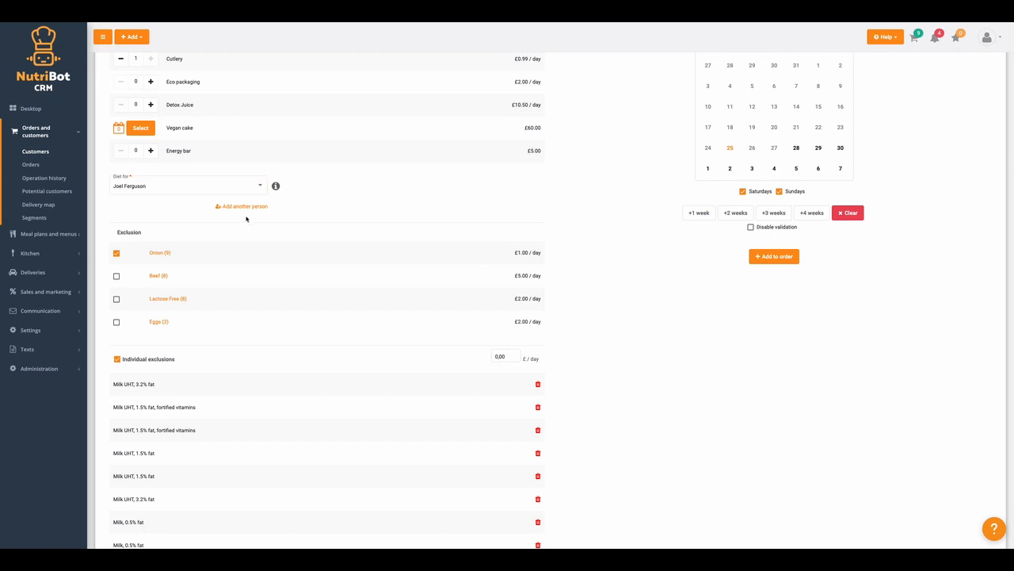
# Add another person named 'Wife' to eat this diet.
pyautogui.click(244, 207)
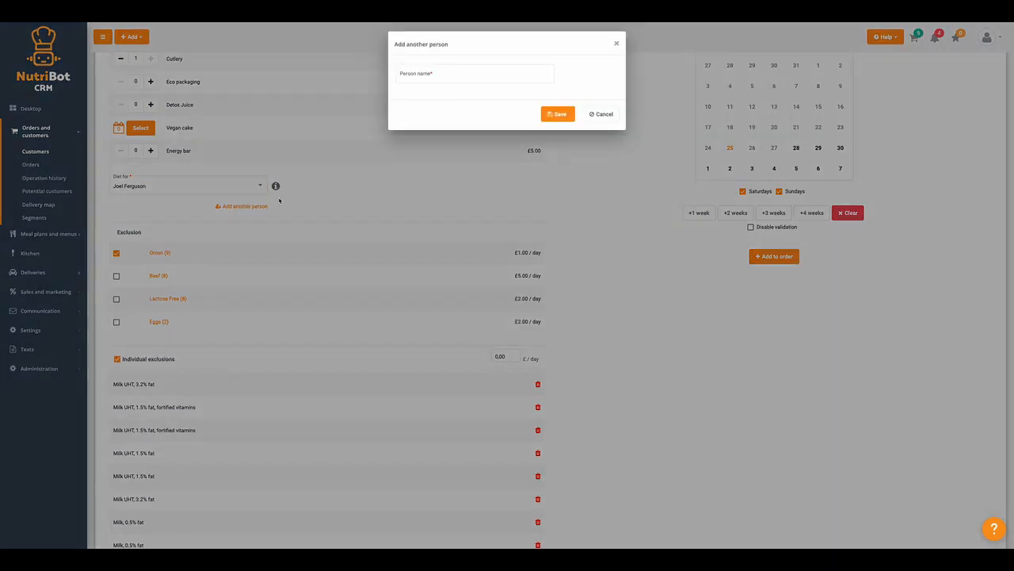
pyautogui.click(431, 73)
pyautogui.write('Wife')
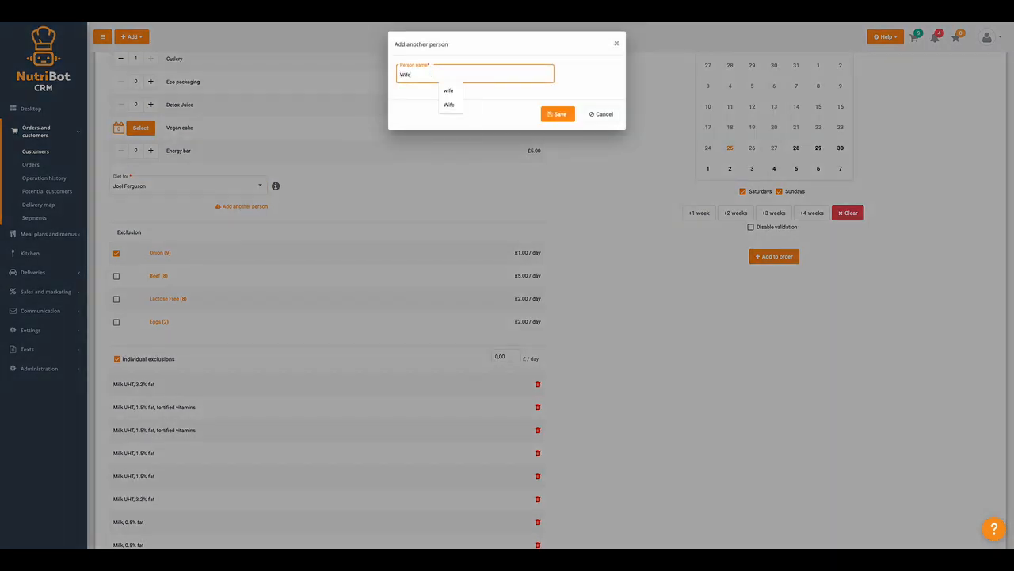
pyautogui.click(507, 98)
pyautogui.click(555, 114)
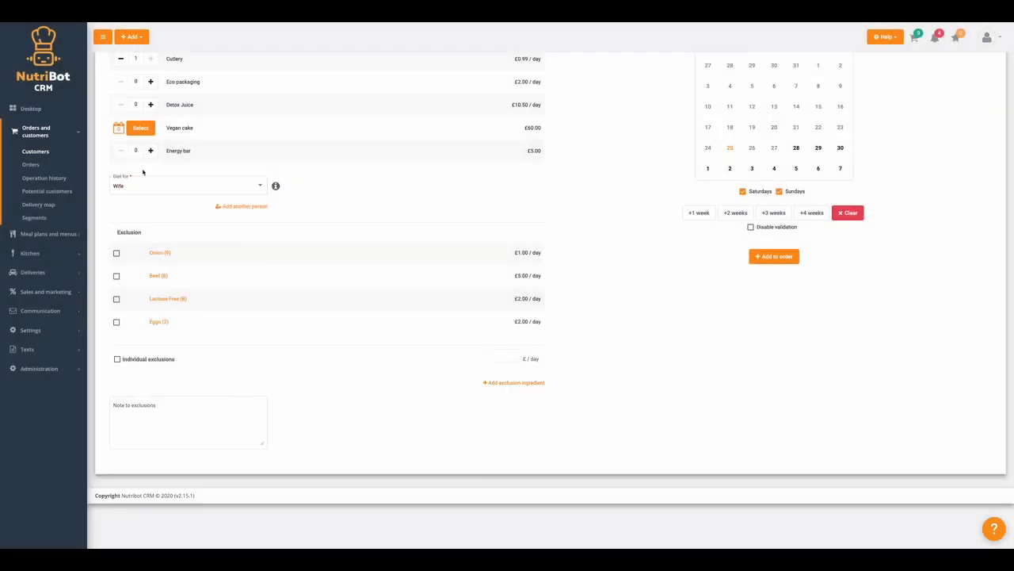
# Note 'Garlic raw' as an exclusion, extend the period to 21 days, and add the plan to the order.
pyautogui.click(154, 417)
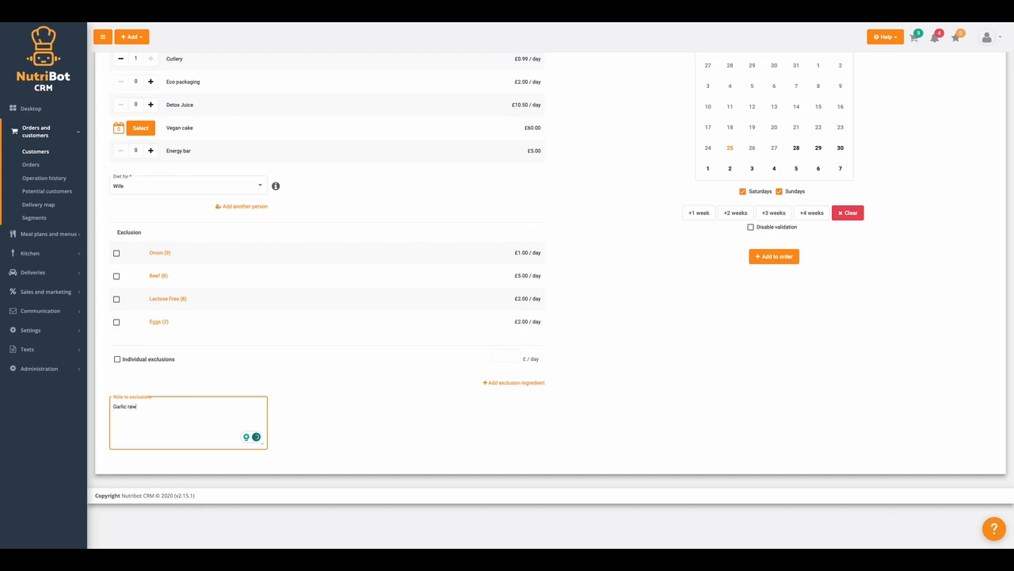
pyautogui.scroll(3, 530, 410)
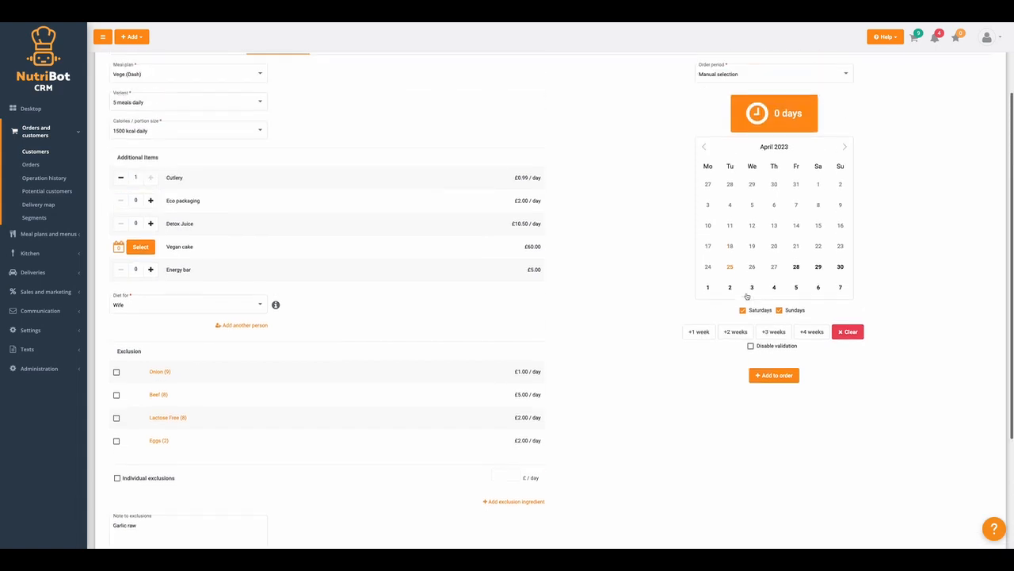
pyautogui.click(724, 135)
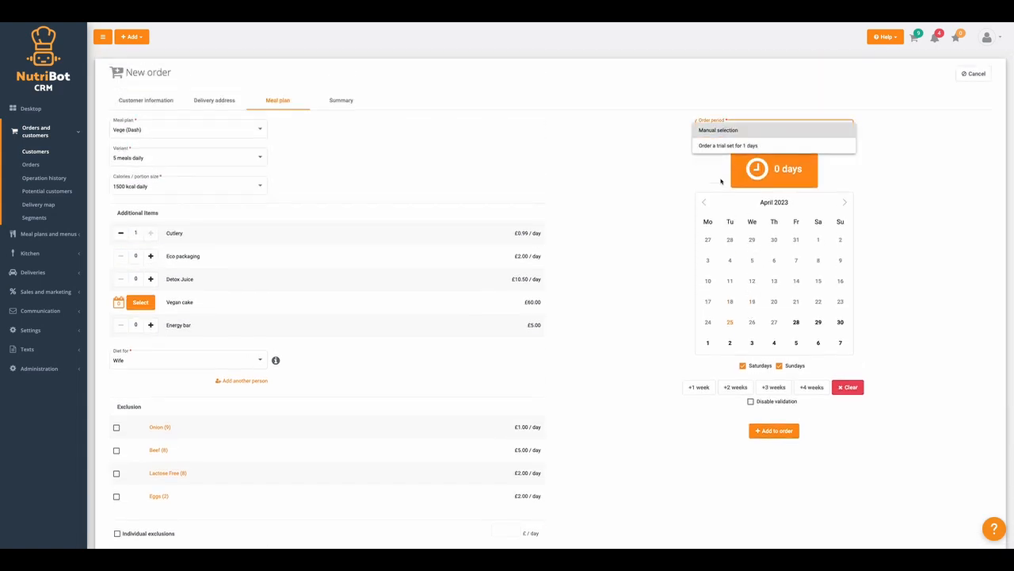
pyautogui.click(698, 176)
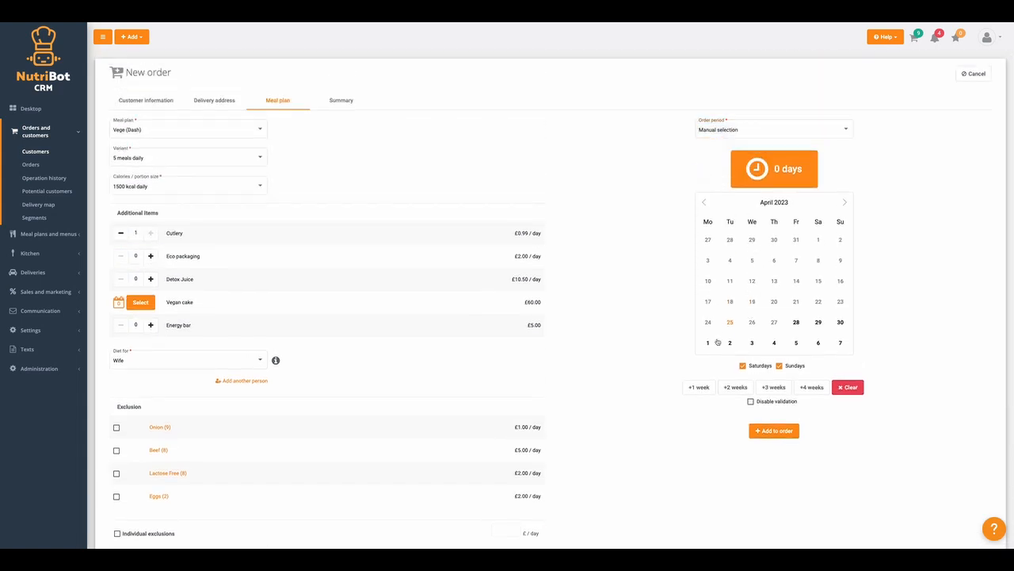
pyautogui.click(701, 387)
pyautogui.click(702, 386)
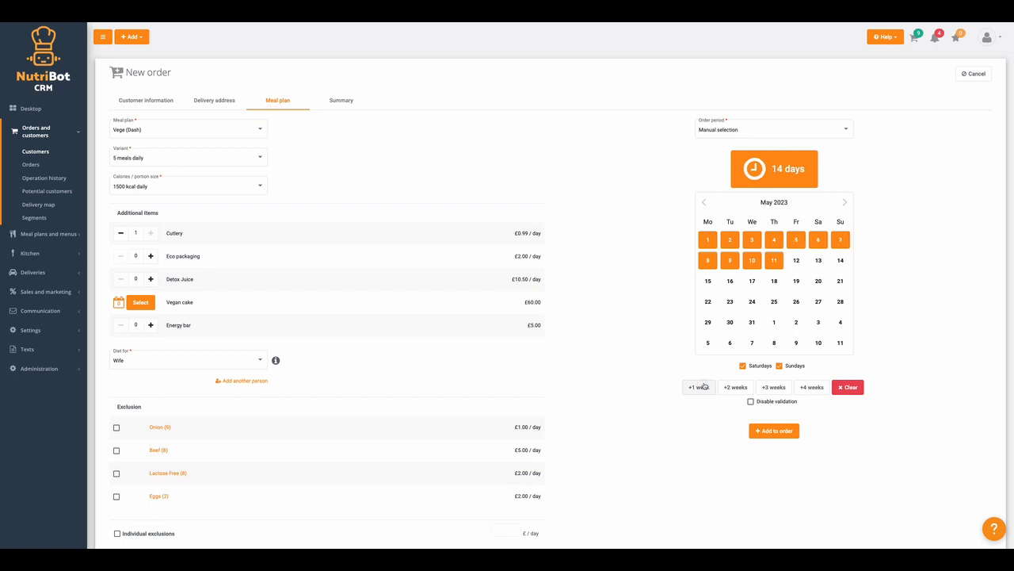
pyautogui.click(702, 387)
pyautogui.click(777, 433)
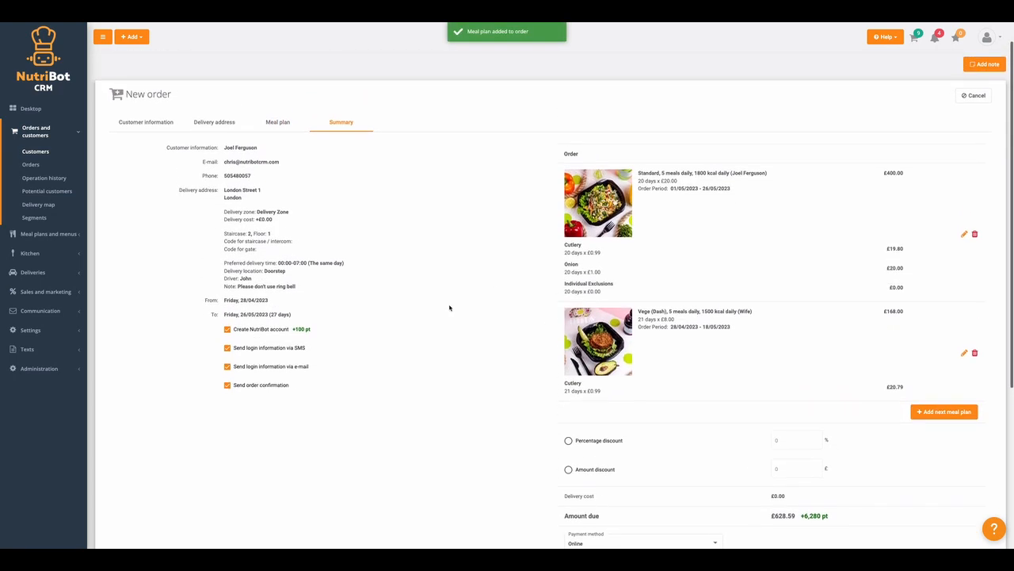
pyautogui.scroll(-1, 449, 307)
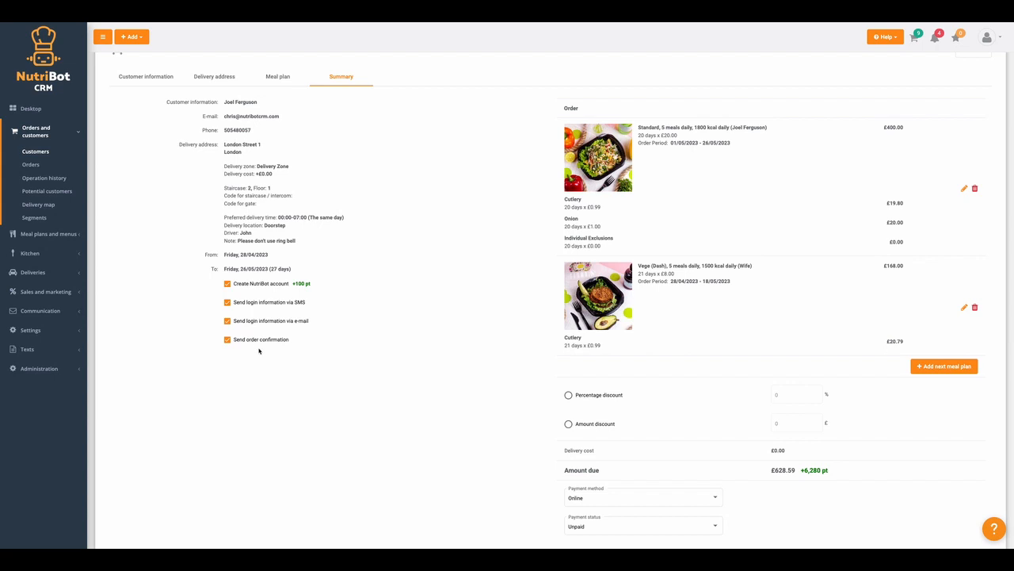
pyautogui.scroll(-5, 684, 330)
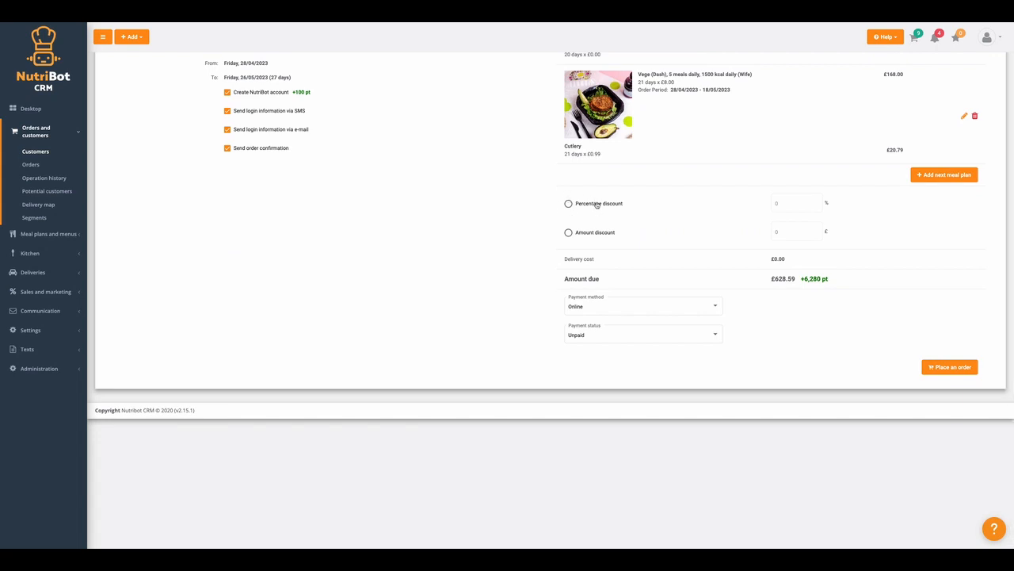
# Apply a £28.59 fixed-amount discount to the order instead of 20 percent.
pyautogui.click(597, 205)
pyautogui.click(767, 204)
pyautogui.write('20')
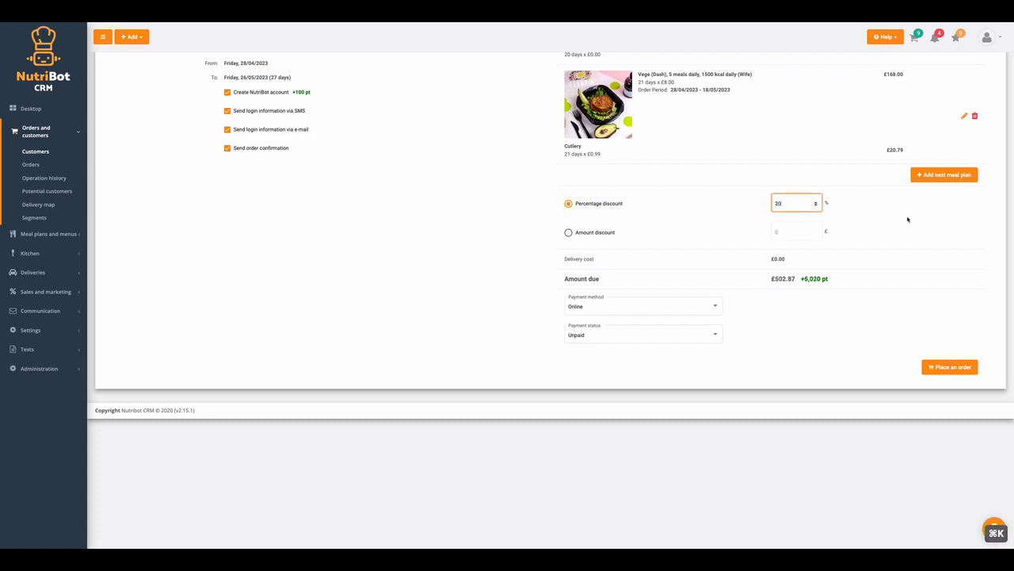
pyautogui.click(881, 224)
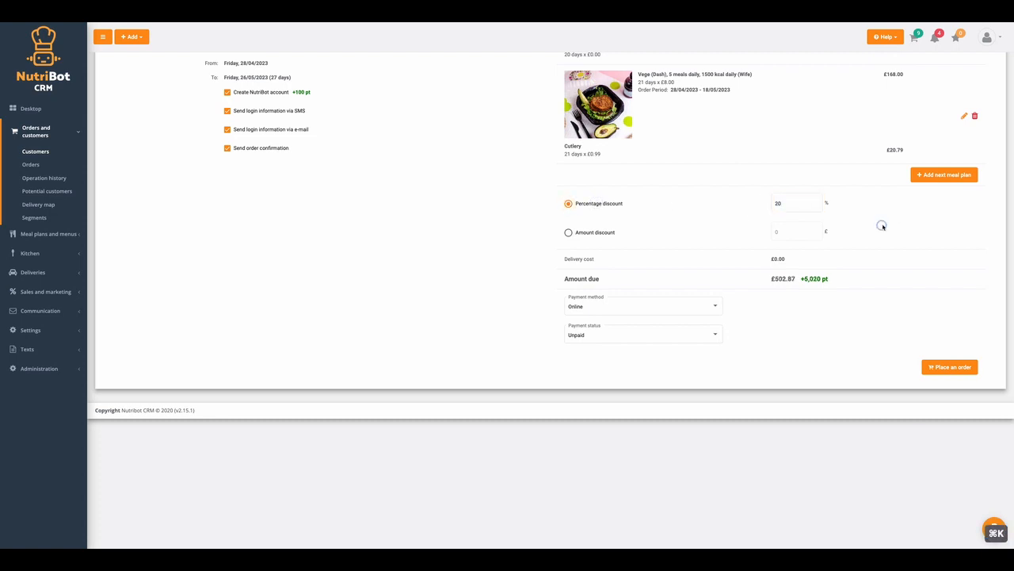
pyautogui.click(568, 232)
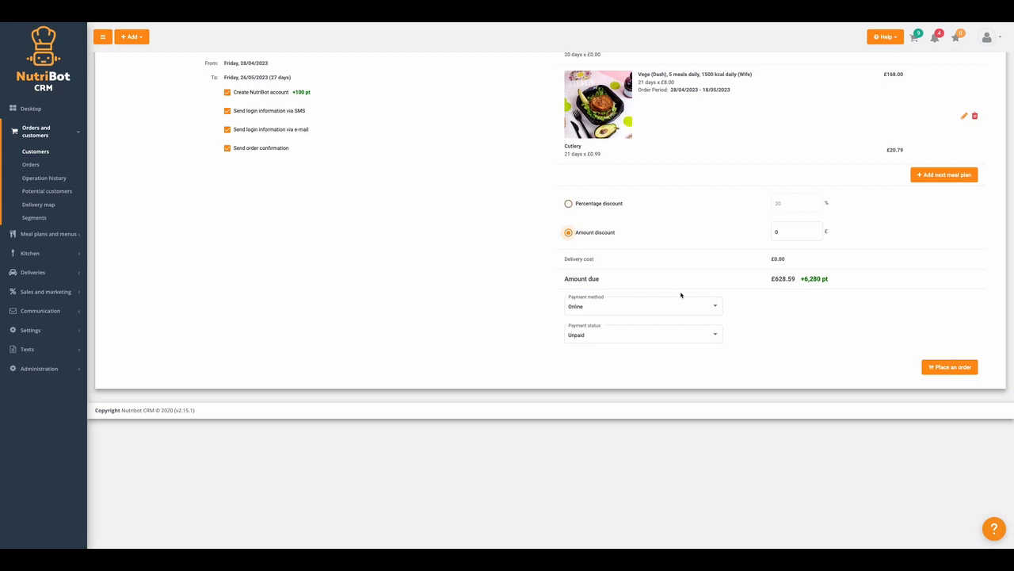
pyautogui.click(787, 234)
pyautogui.write('28.59')
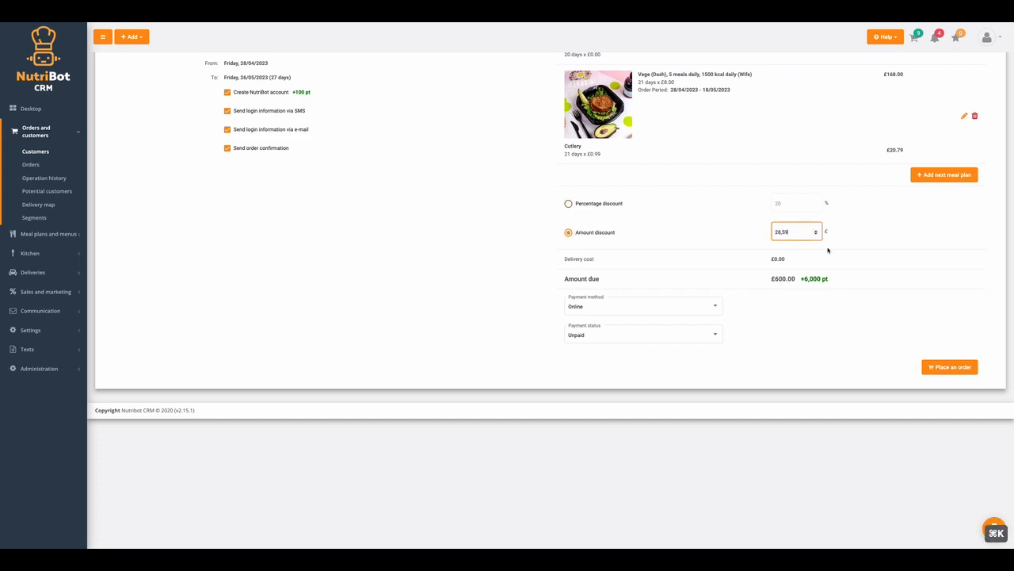
pyautogui.click(904, 235)
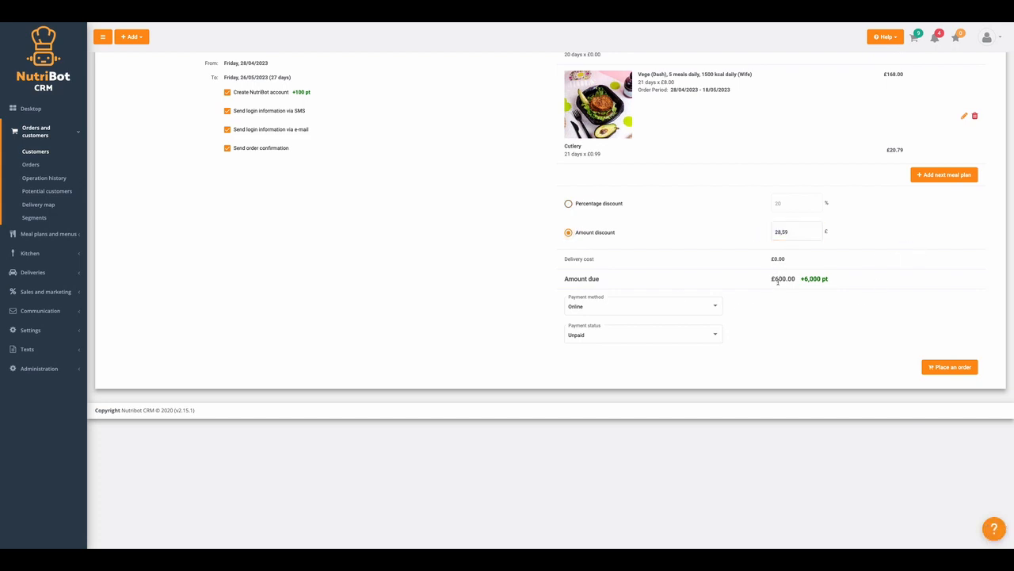
# Set the payment method to Transfer and status to Paid, then place the order.
pyautogui.click(586, 306)
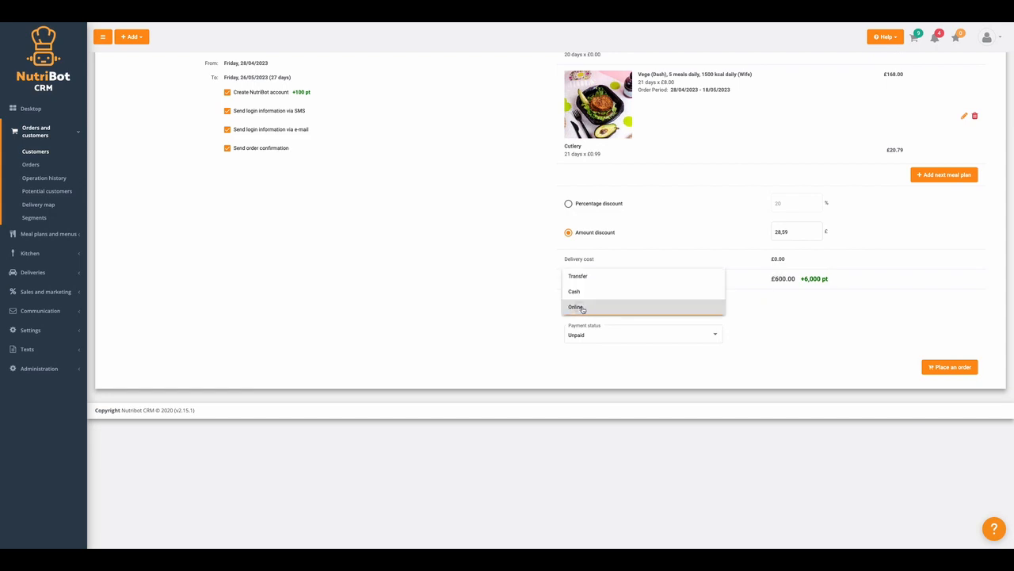
pyautogui.click(516, 310)
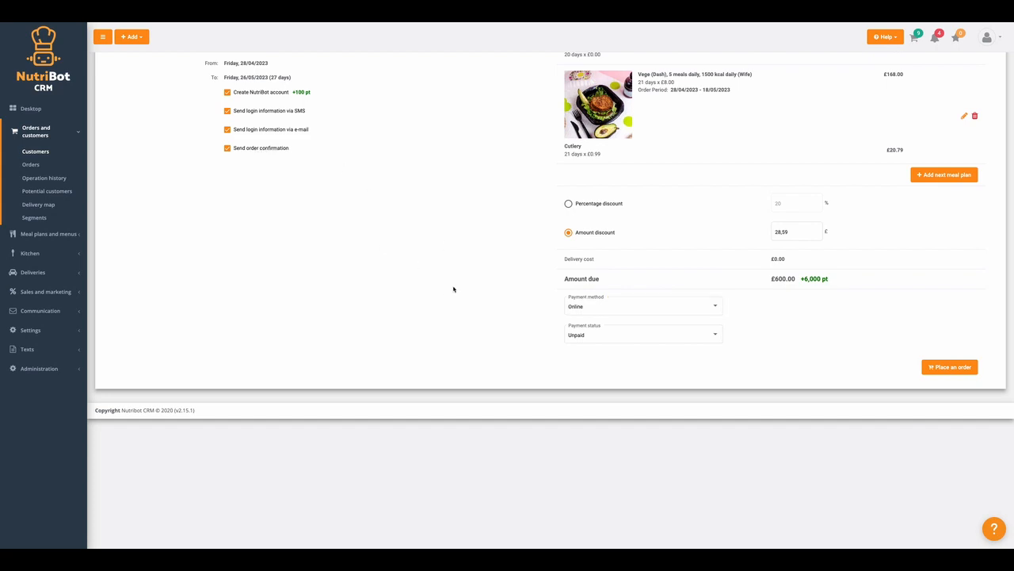
pyautogui.click(583, 307)
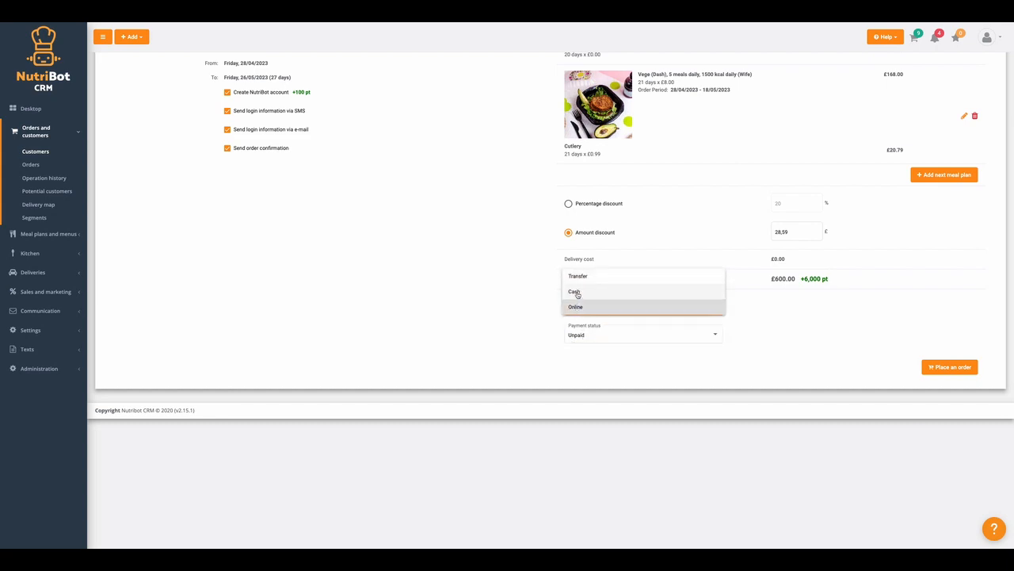
pyautogui.click(577, 293)
pyautogui.click(583, 305)
pyautogui.click(578, 285)
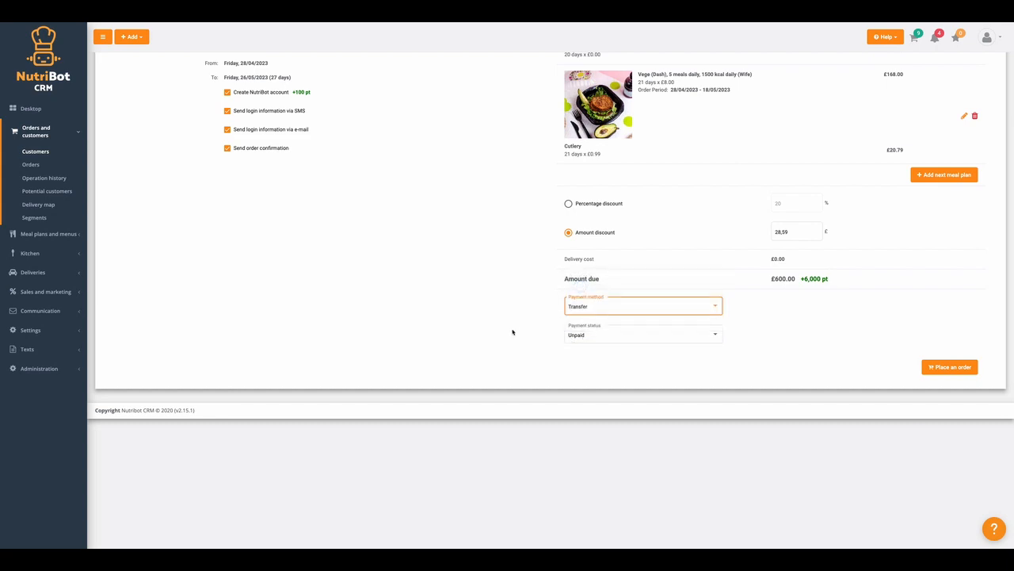
pyautogui.click(573, 333)
pyautogui.click(574, 348)
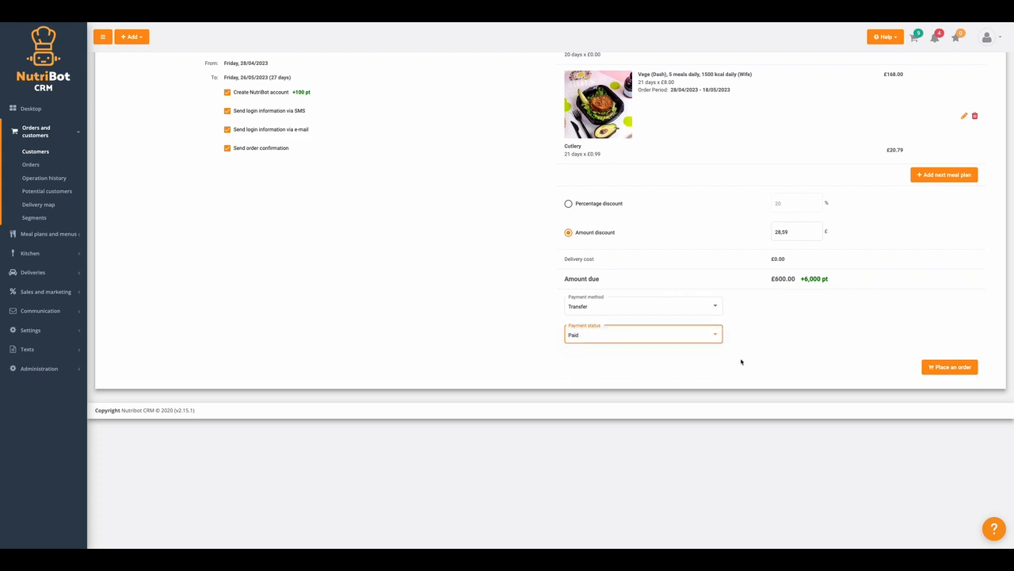
pyautogui.click(957, 379)
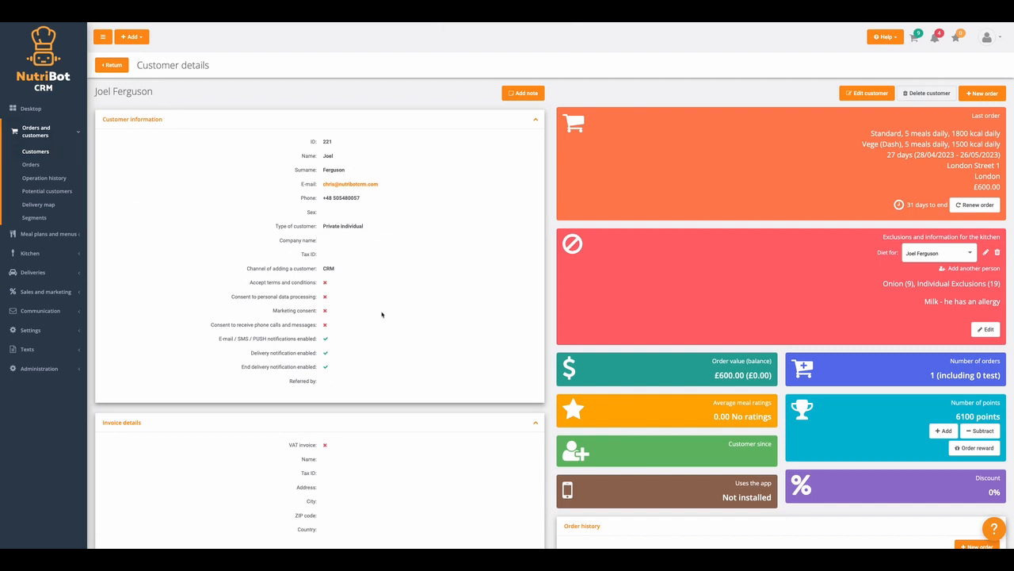
# Add a note reading 'He is celebrity' to the customer page.
pyautogui.click(523, 92)
pyautogui.click(410, 133)
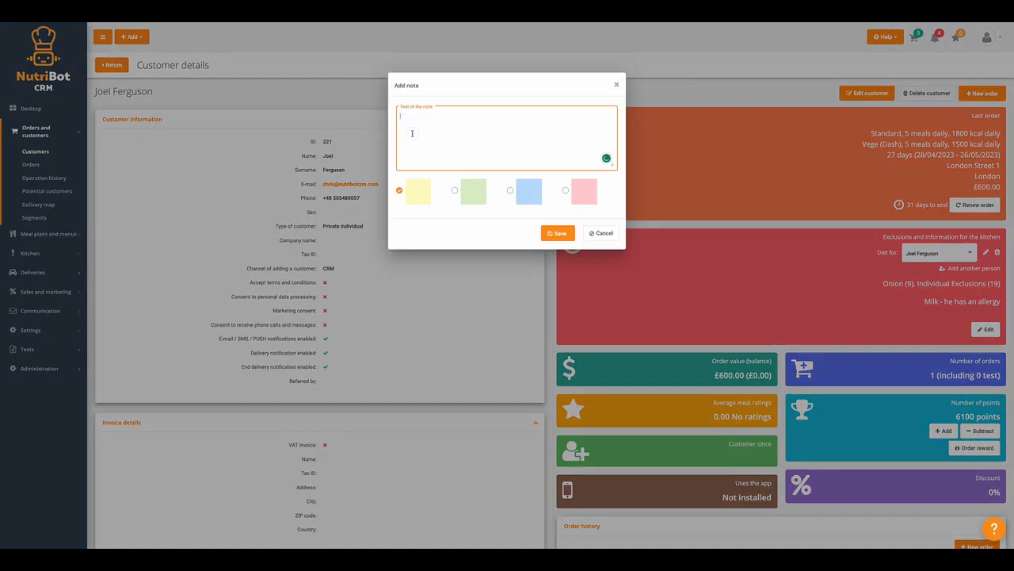
pyautogui.write('He is celebrity')
pyautogui.click(557, 233)
# Review the customer page and look over its account Actions menu.
pyautogui.scroll(-5, 401, 287)
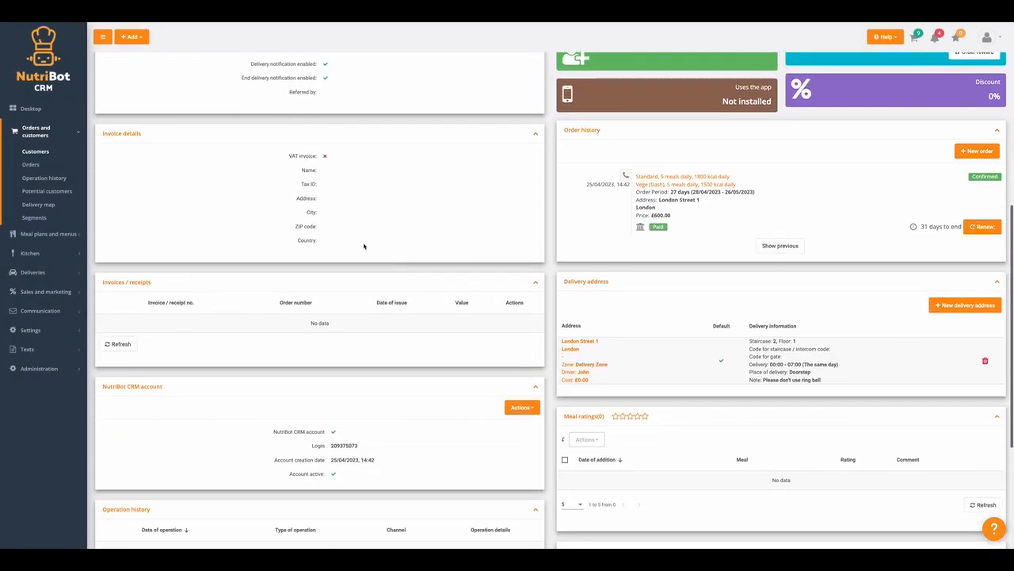
pyautogui.scroll(-1, 332, 295)
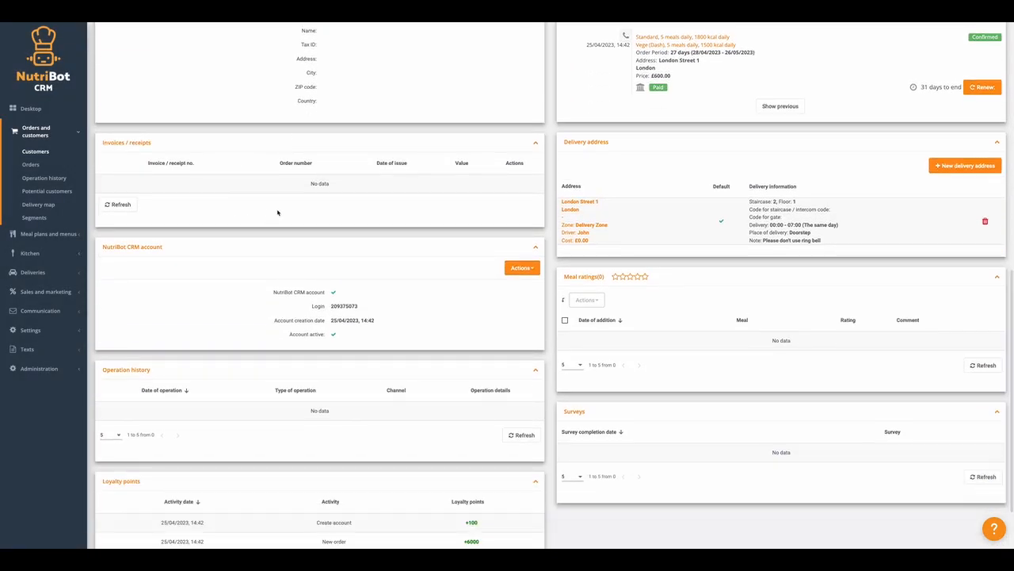
pyautogui.scroll(-1, 325, 254)
pyautogui.scroll(-1, 333, 244)
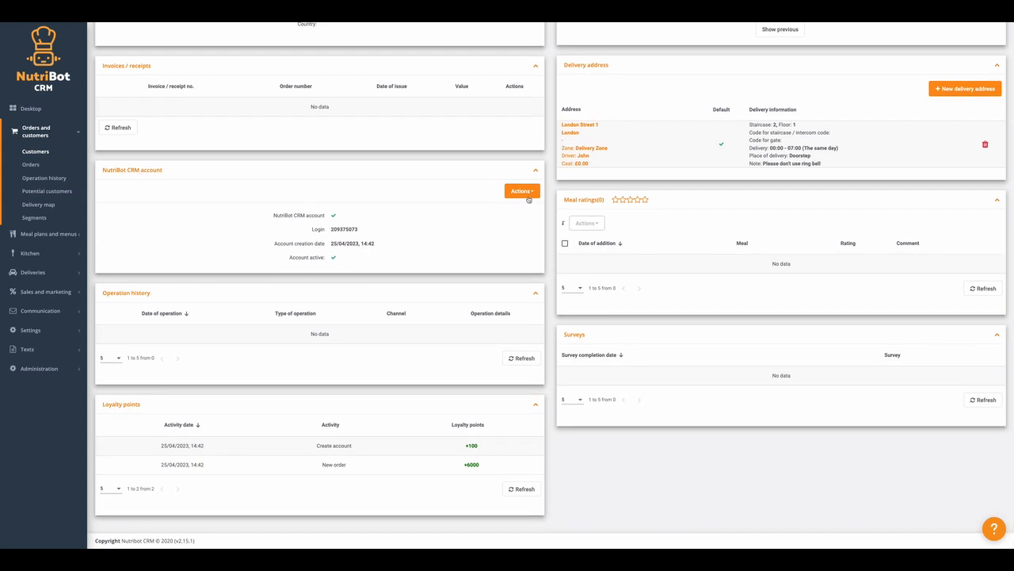
pyautogui.click(526, 194)
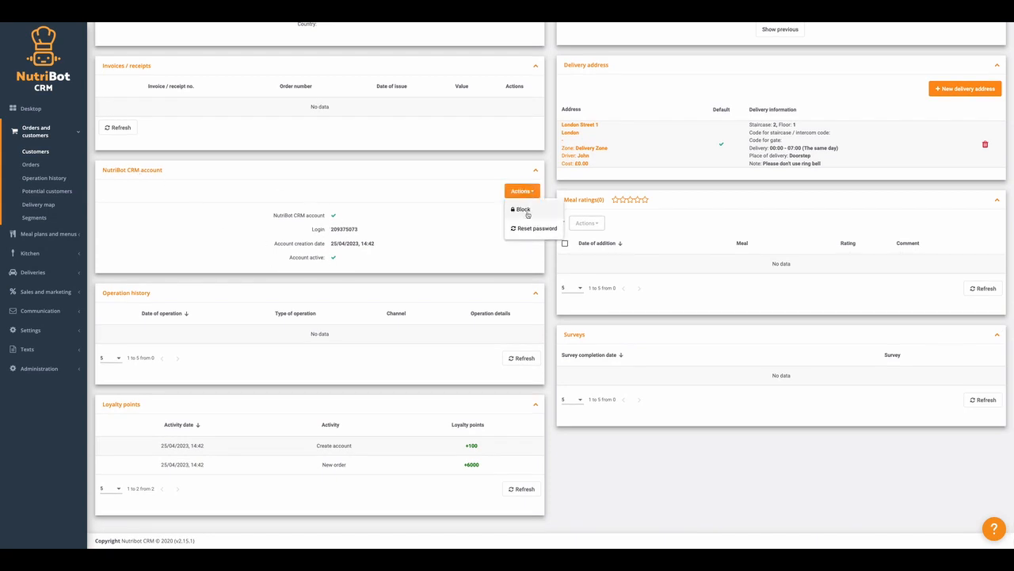
pyautogui.click(443, 235)
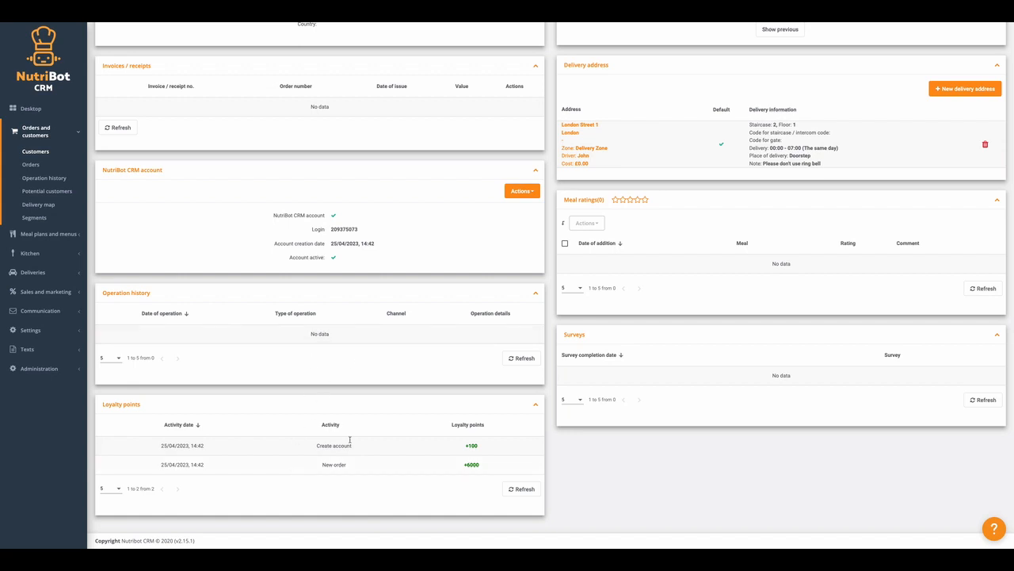
pyautogui.scroll(1, 719, 365)
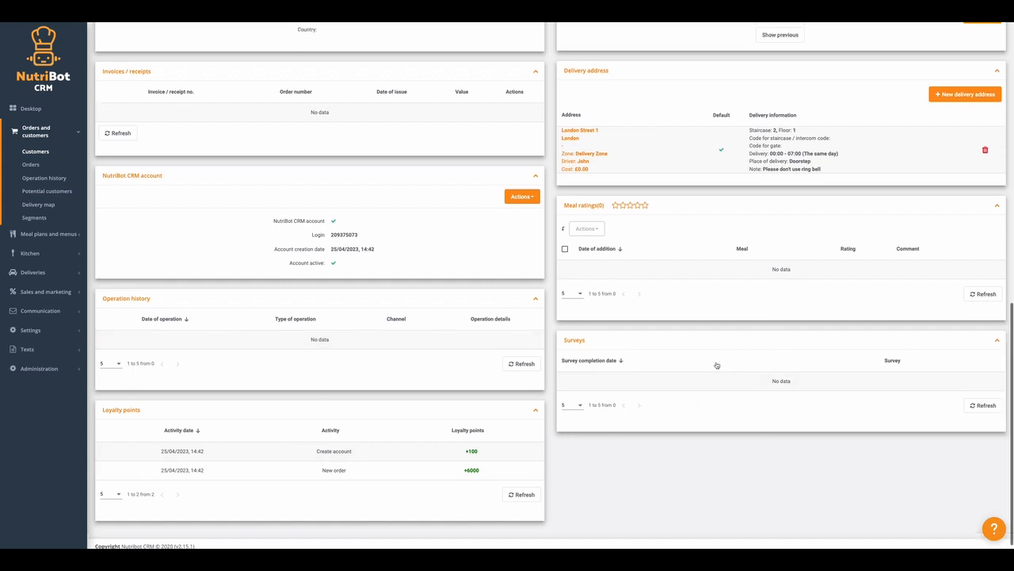
pyautogui.scroll(2, 686, 344)
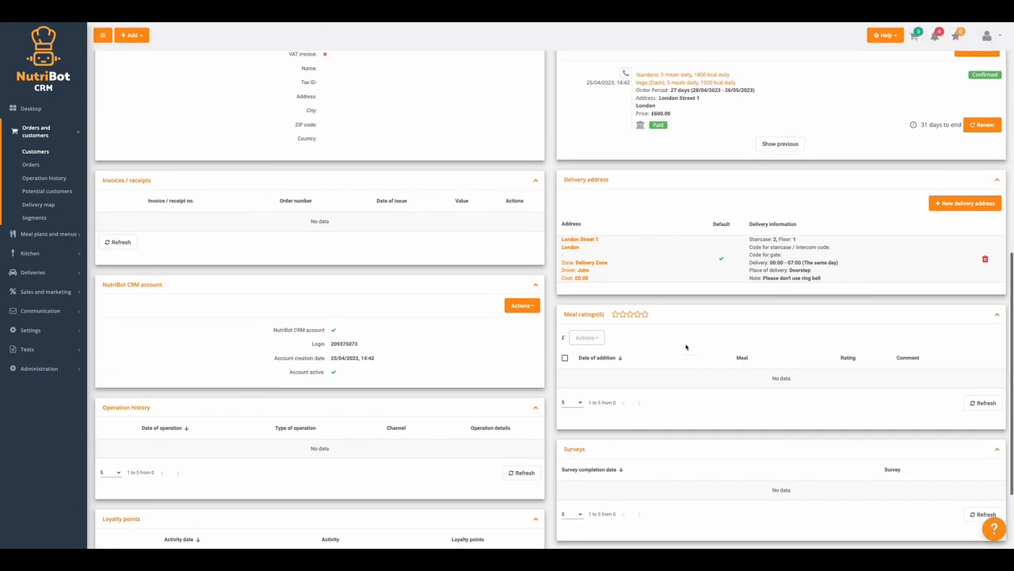
pyautogui.scroll(1, 713, 333)
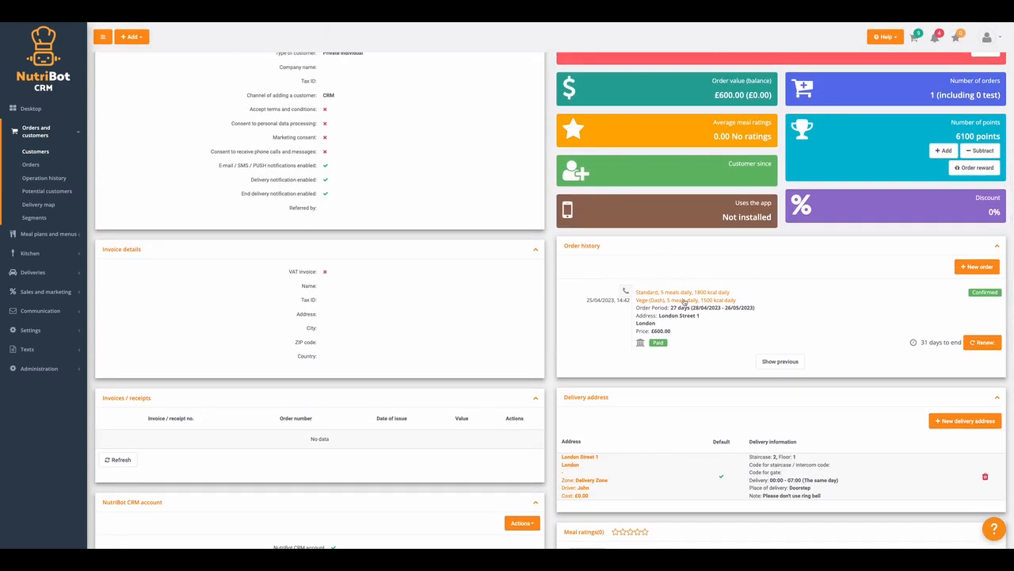
# Open order 486 and check its delivery days calendar and change history.
pyautogui.click(680, 294)
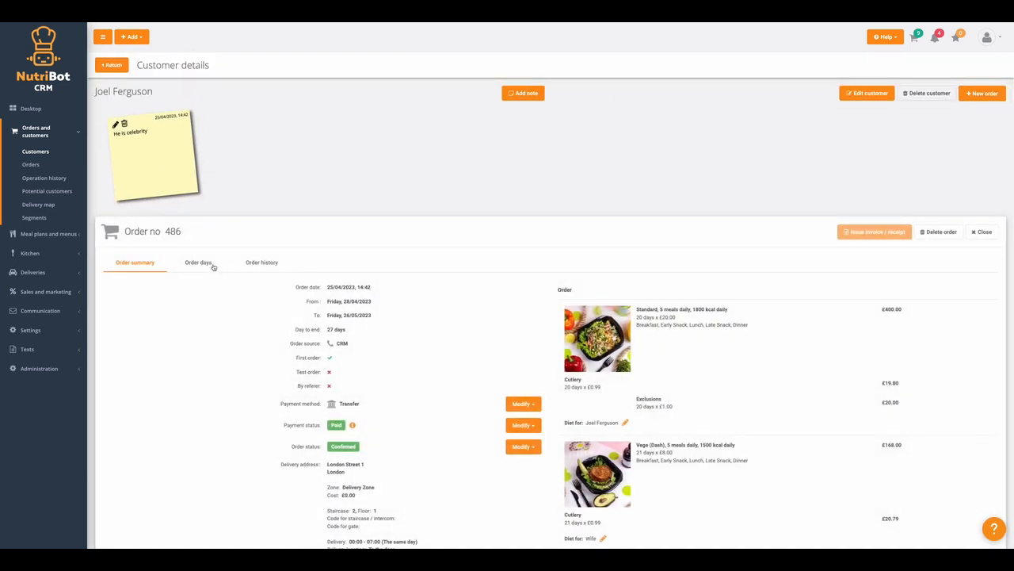
pyautogui.click(208, 264)
pyautogui.click(261, 262)
pyautogui.click(199, 262)
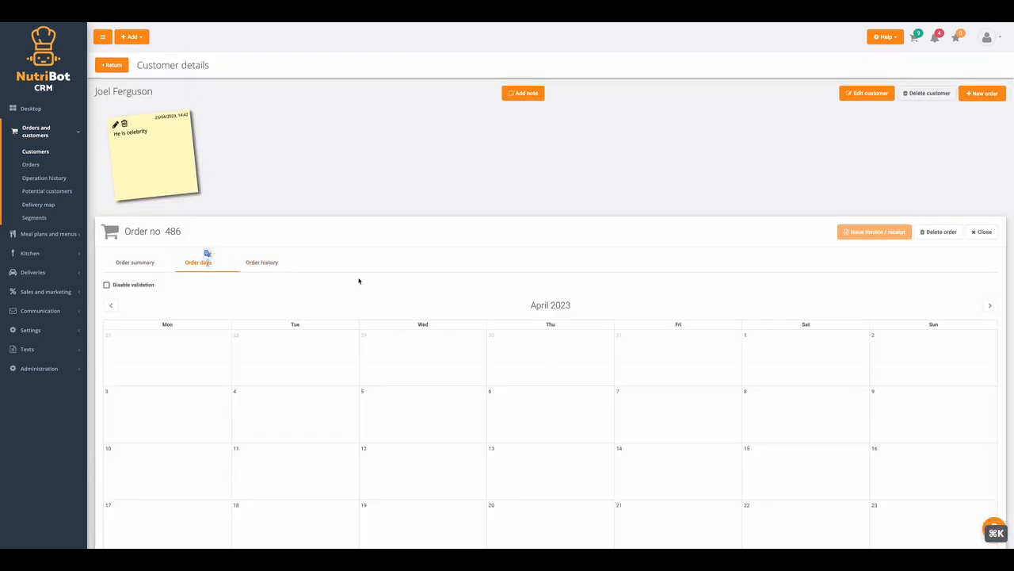
pyautogui.scroll(-4, 358, 281)
pyautogui.scroll(3, 301, 198)
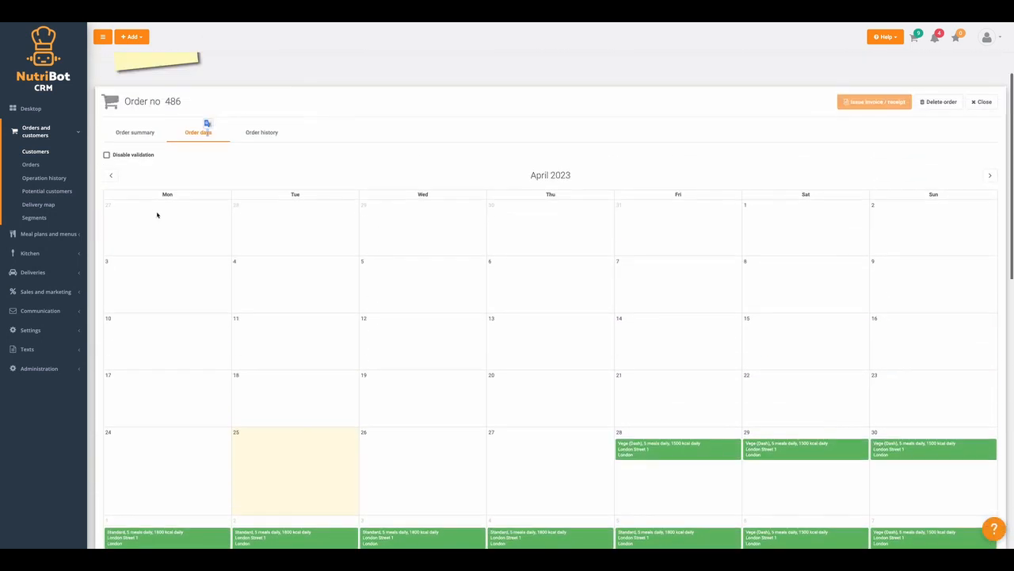
pyautogui.scroll(5, 157, 215)
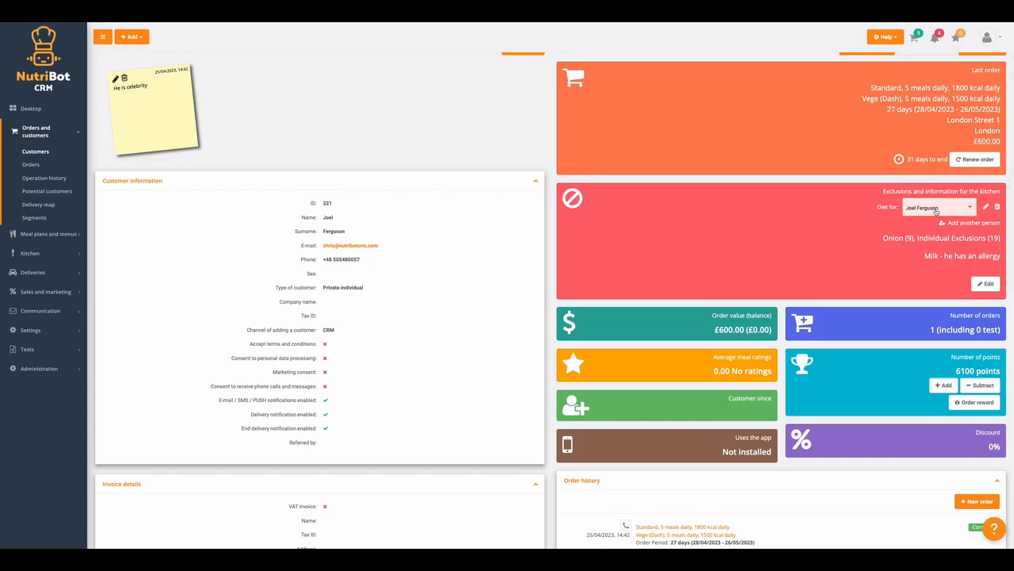
# Check Wife's and the customer's kitchen exclusions, then return to the Customers list.
pyautogui.click(936, 211)
pyautogui.click(933, 222)
pyautogui.click(918, 211)
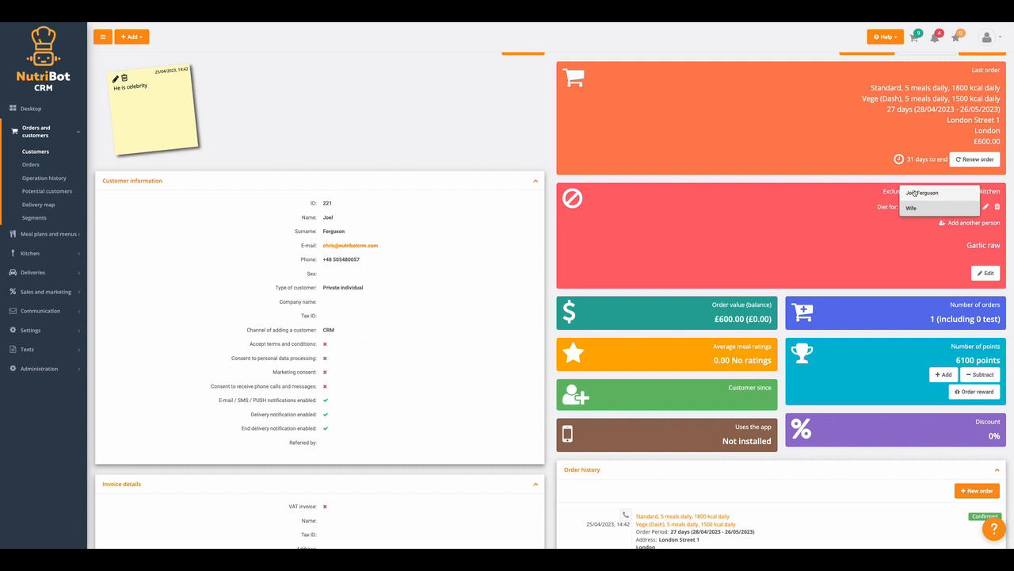
pyautogui.click(913, 193)
pyautogui.click(984, 283)
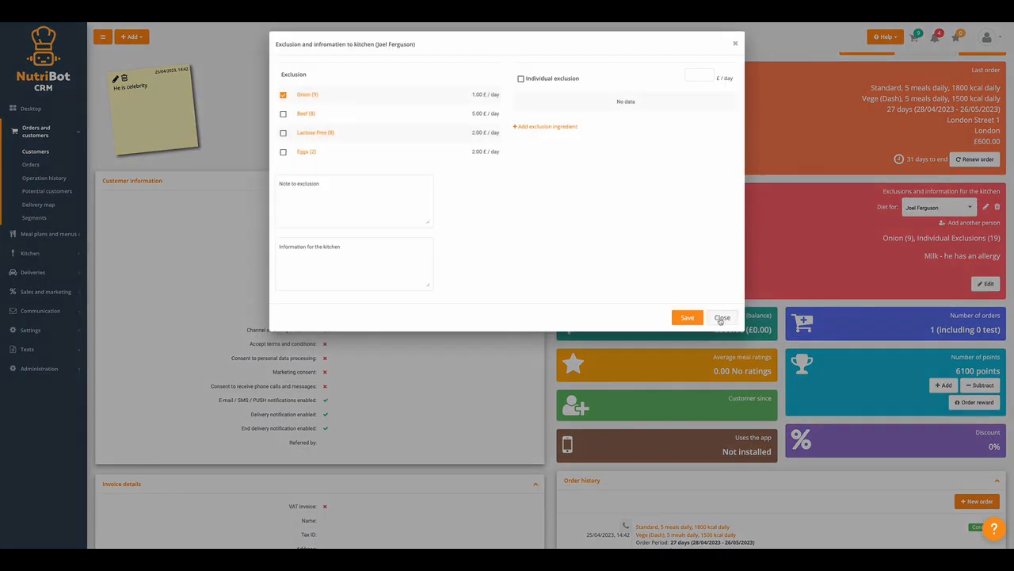
pyautogui.click(720, 318)
pyautogui.scroll(1, 790, 295)
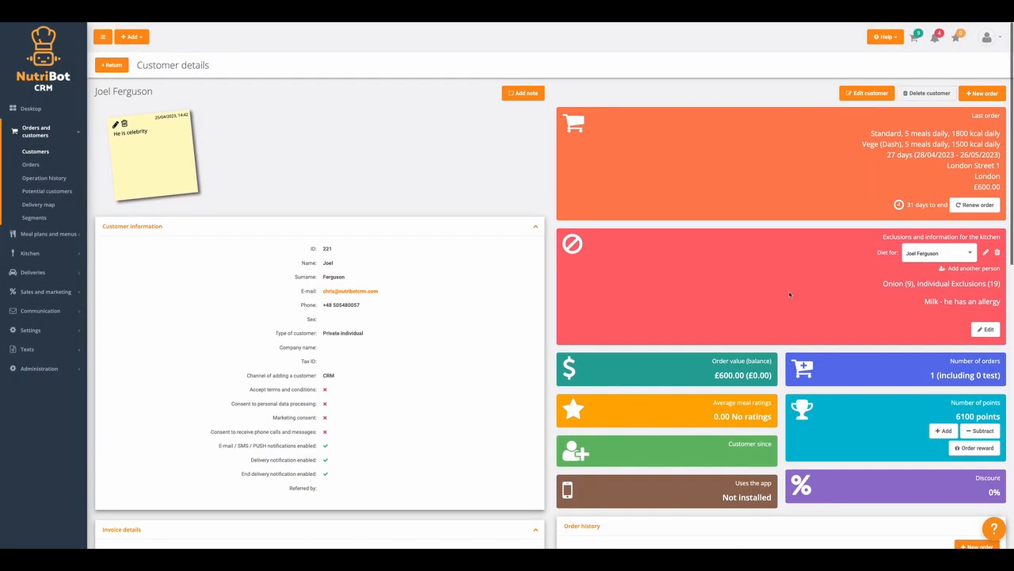
pyautogui.scroll(-2, 741, 279)
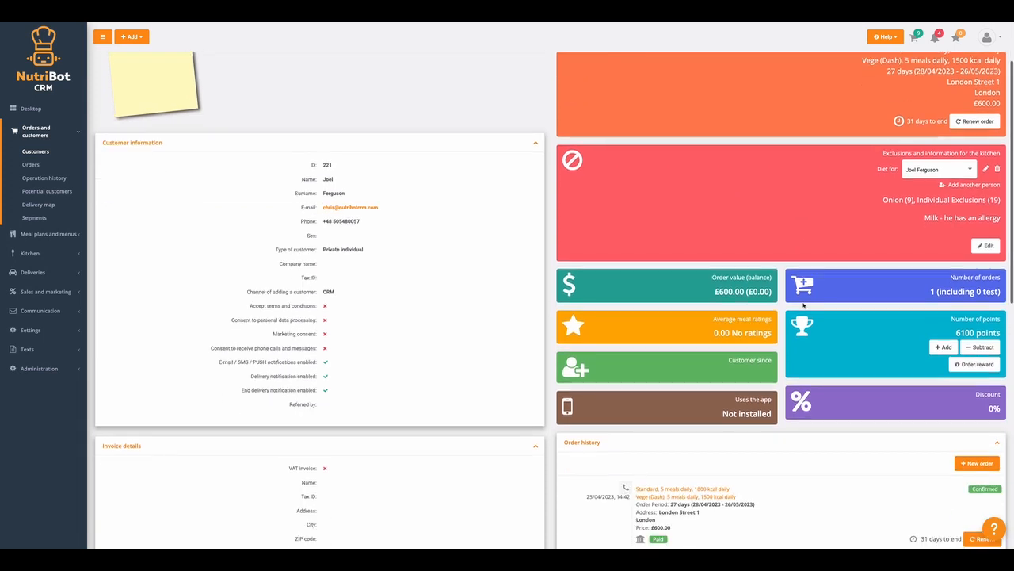
pyautogui.scroll(2, 475, 306)
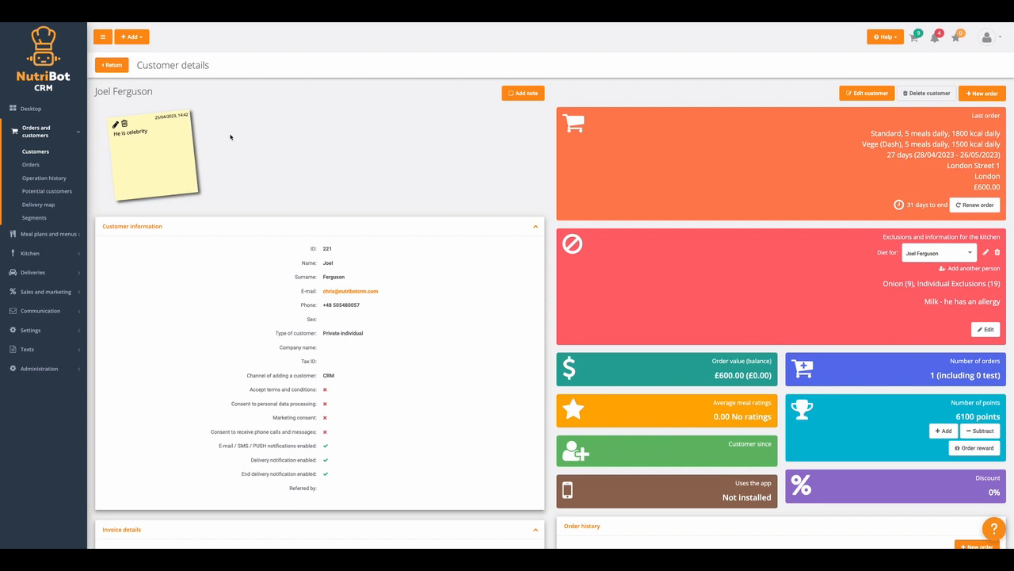
pyautogui.click(68, 152)
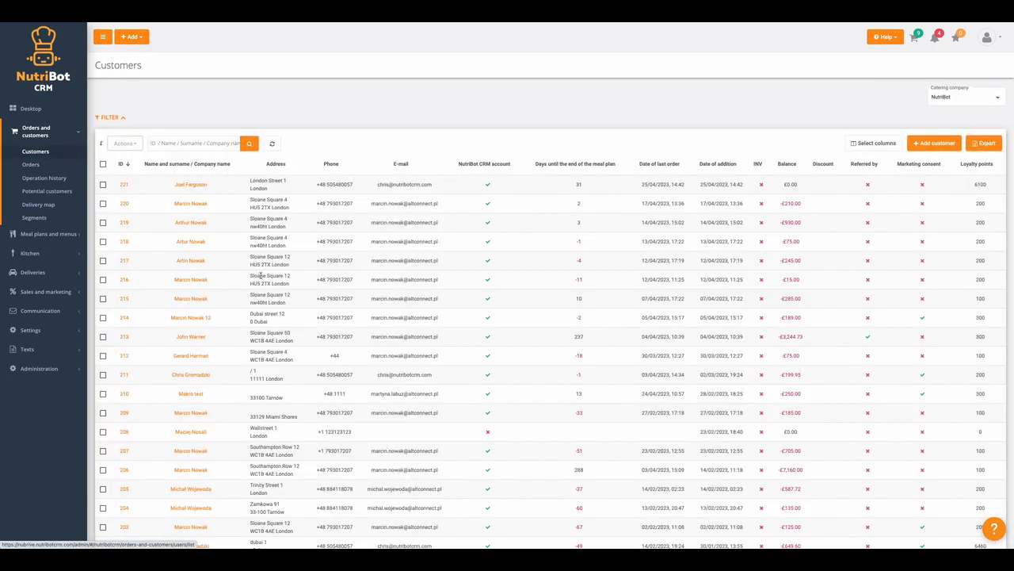
# Expand the Customers filters, then switch to the Orders list and expand its filters.
pyautogui.scroll(-5, 334, 285)
pyautogui.scroll(5, 147, 175)
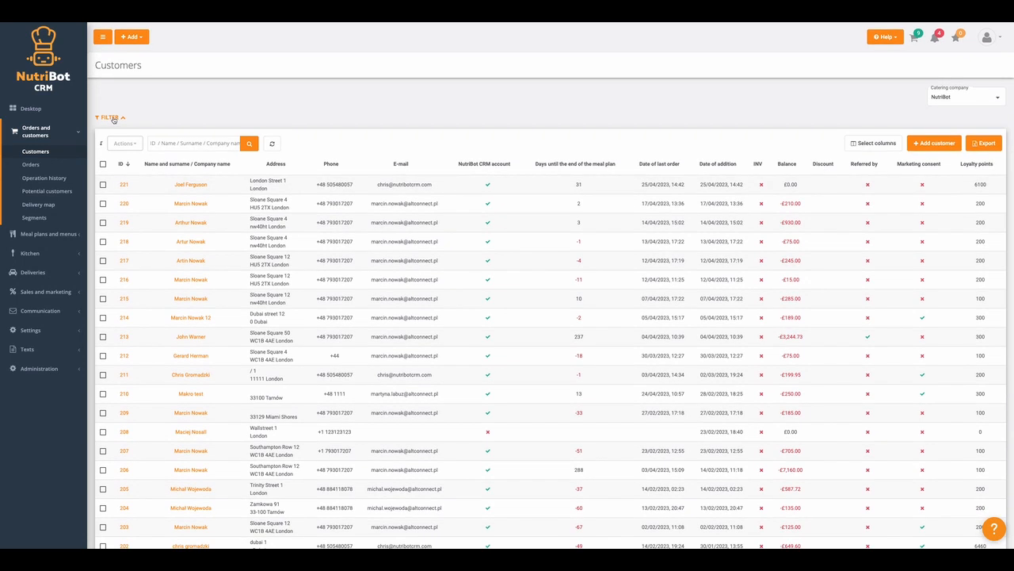
pyautogui.click(110, 117)
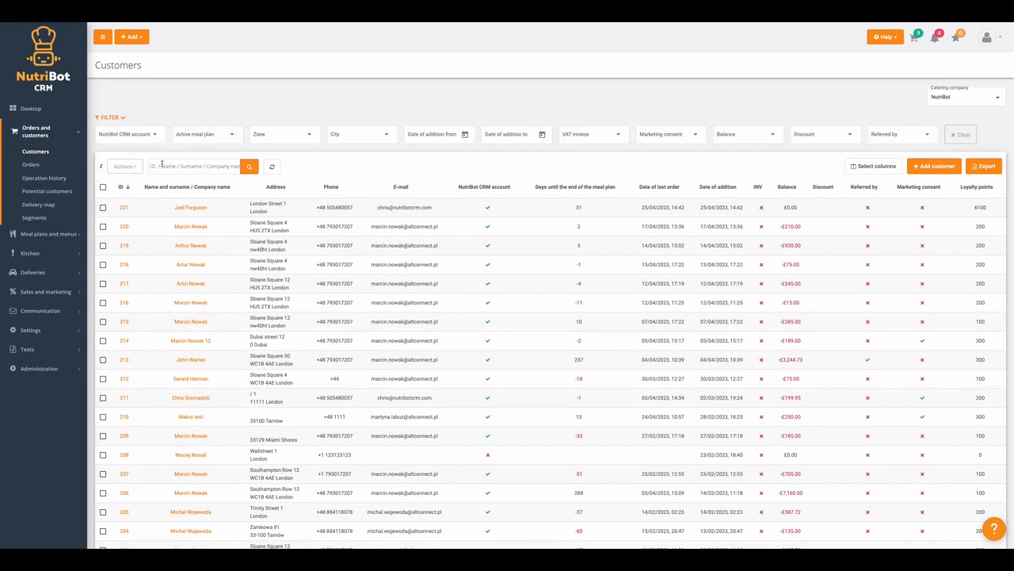
pyautogui.click(31, 164)
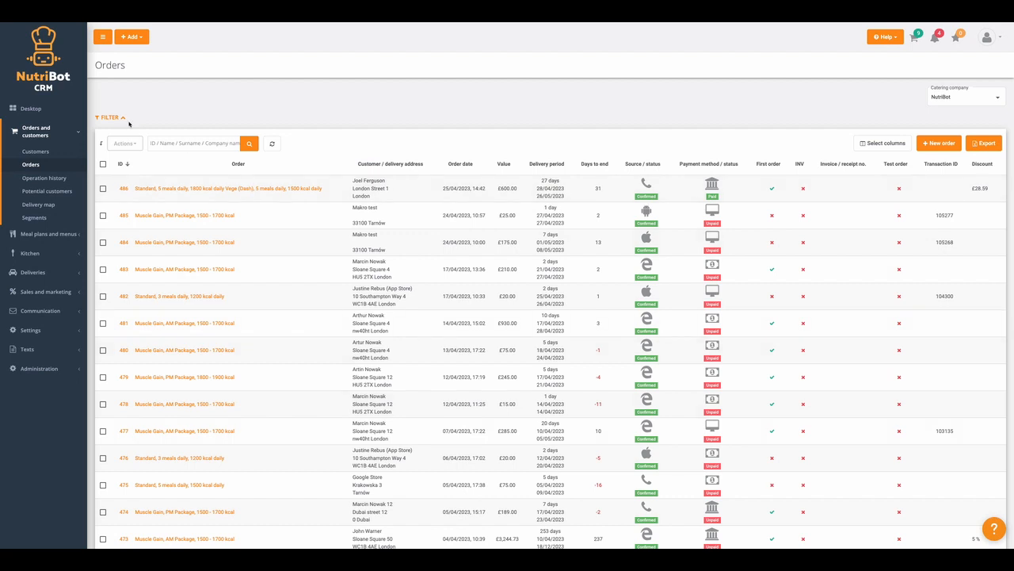
pyautogui.click(110, 117)
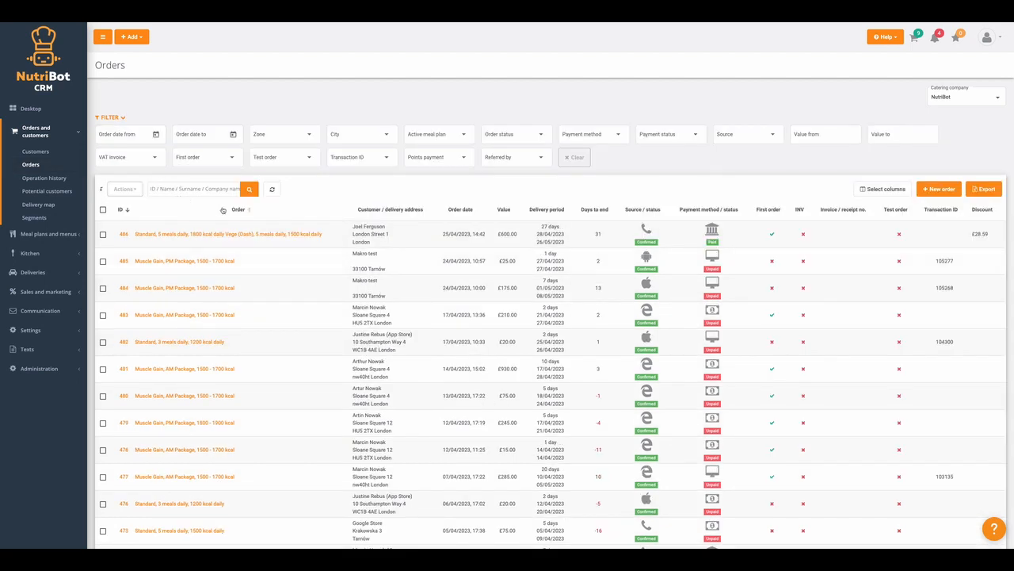